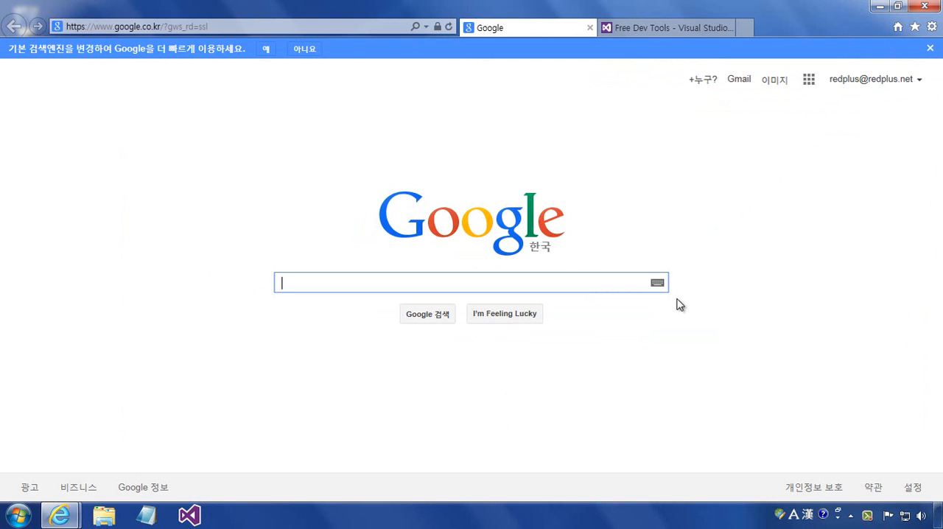
- Search Google for "sql server 2014 express download"
text(sql )
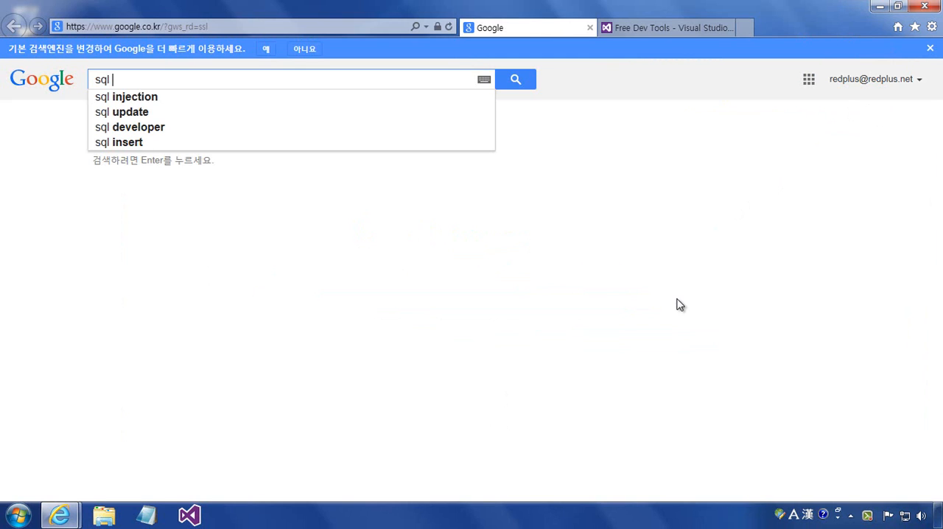
text(s)
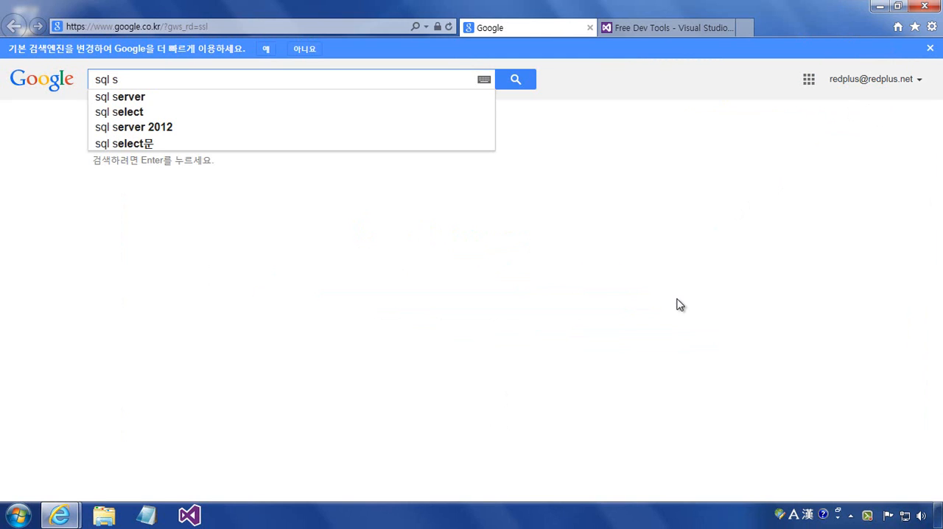
text(erver 20)
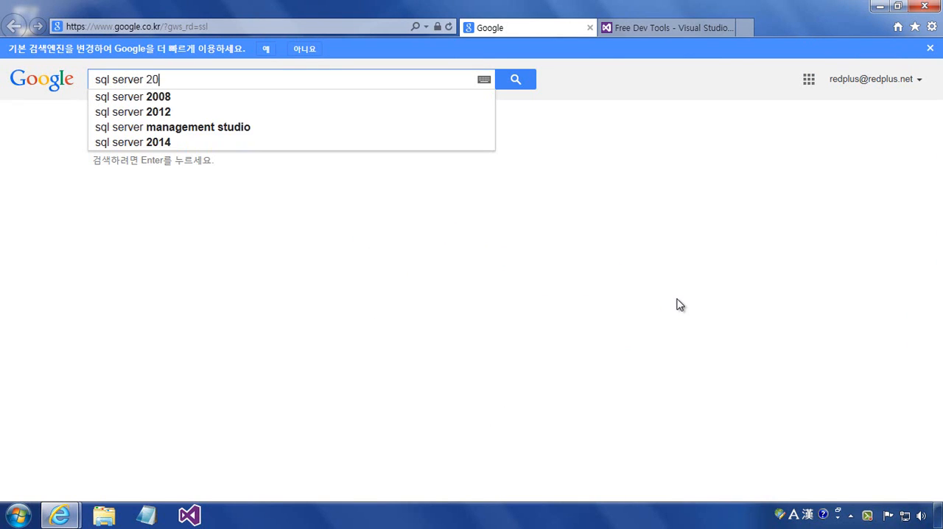
text(14 p)
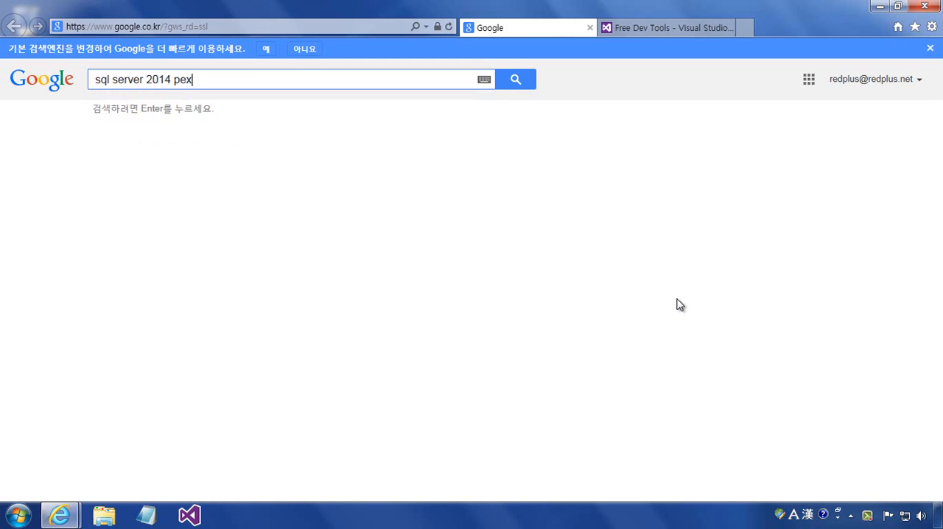
key(BackSpace)
text(ex)
key(Down)
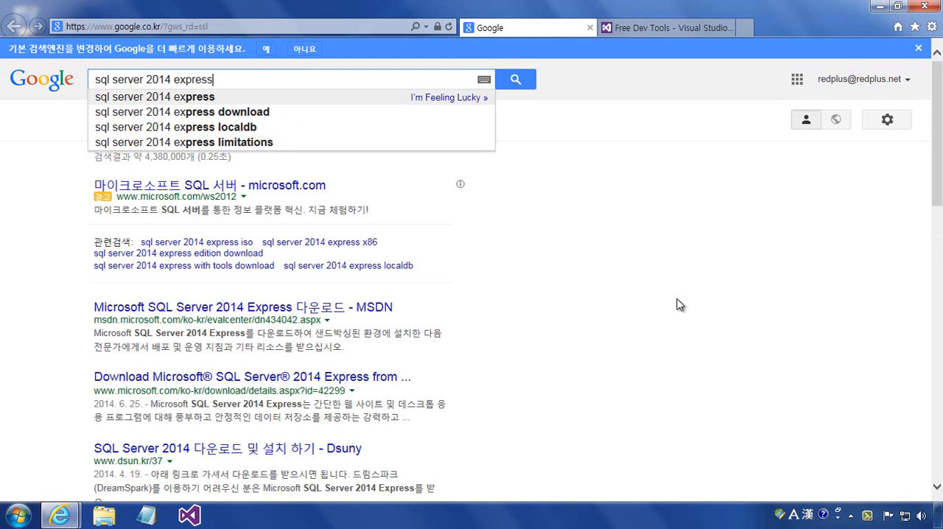
key(Down)
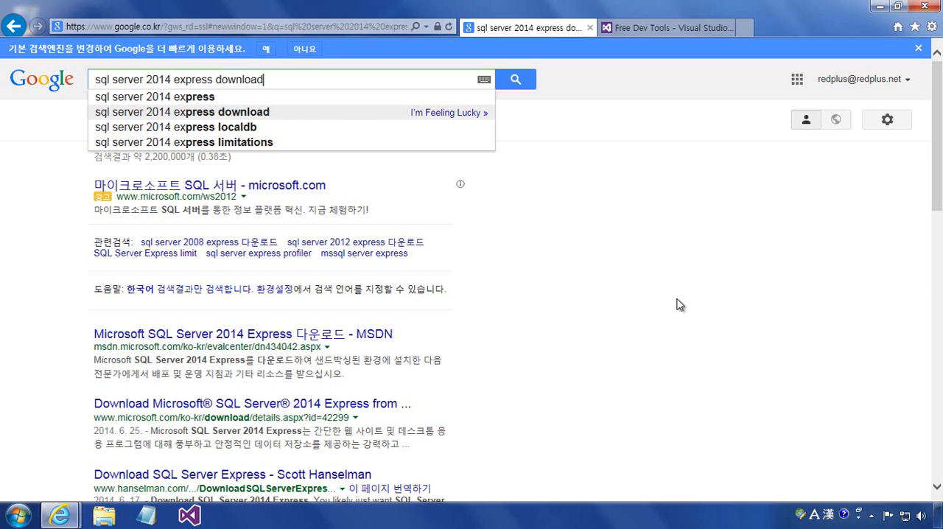
key(Return)
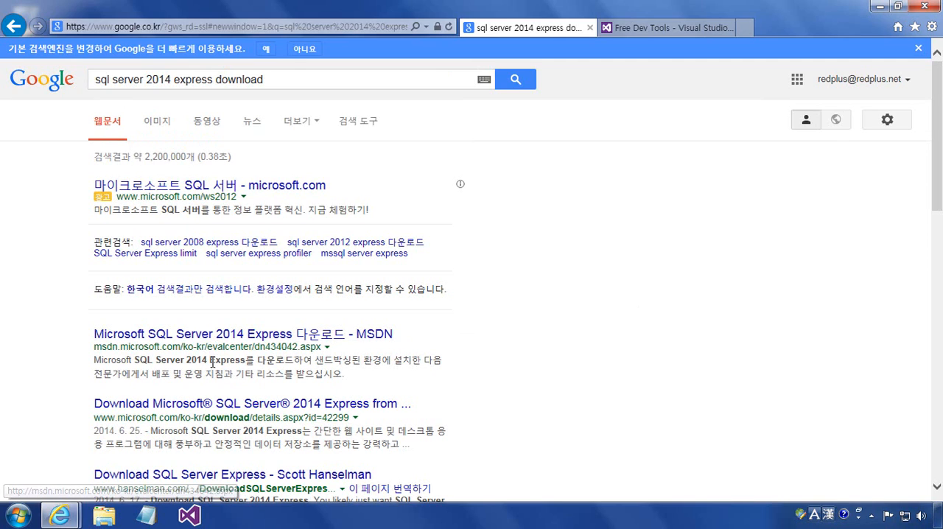
- Open the MSDN result for Microsoft SQL Server 2014 Express and review the available Express editions
click(313, 339)
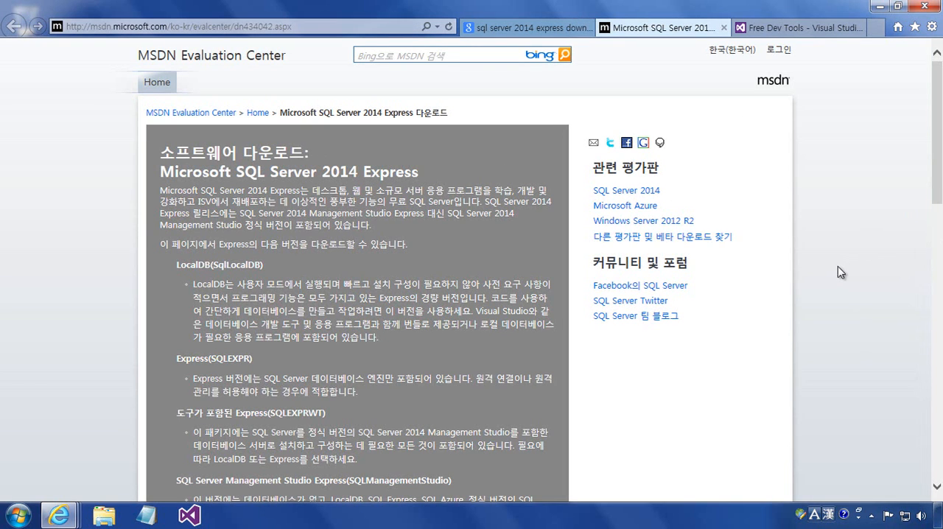
scroll(803, 295, down, 5)
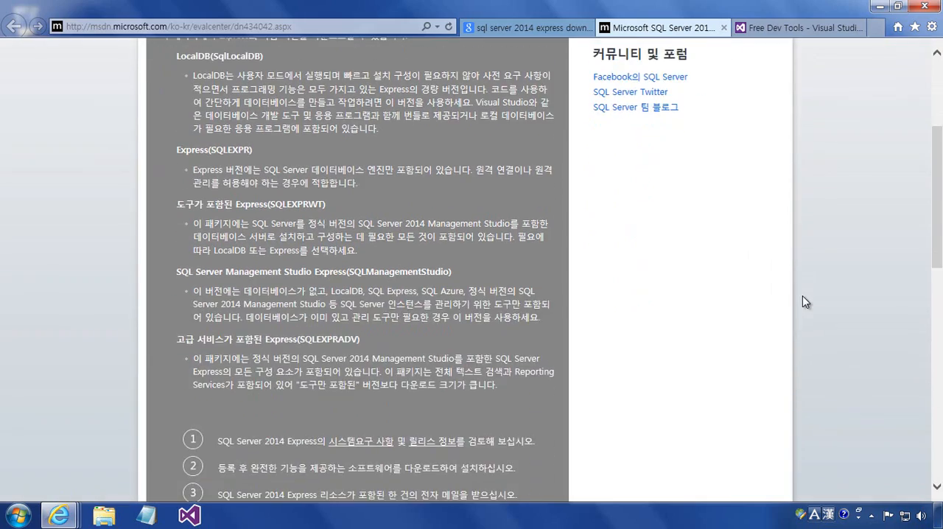
scroll(803, 298, down, 8)
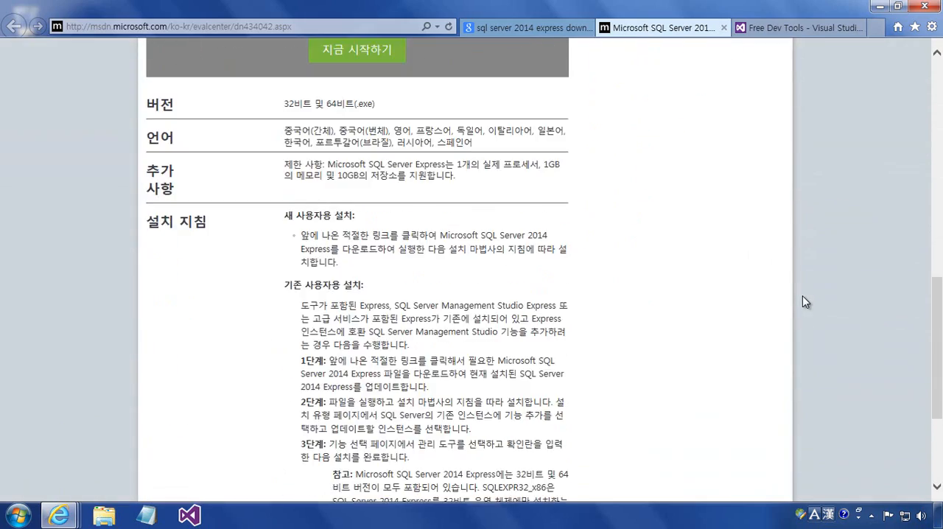
scroll(803, 296, up, 15)
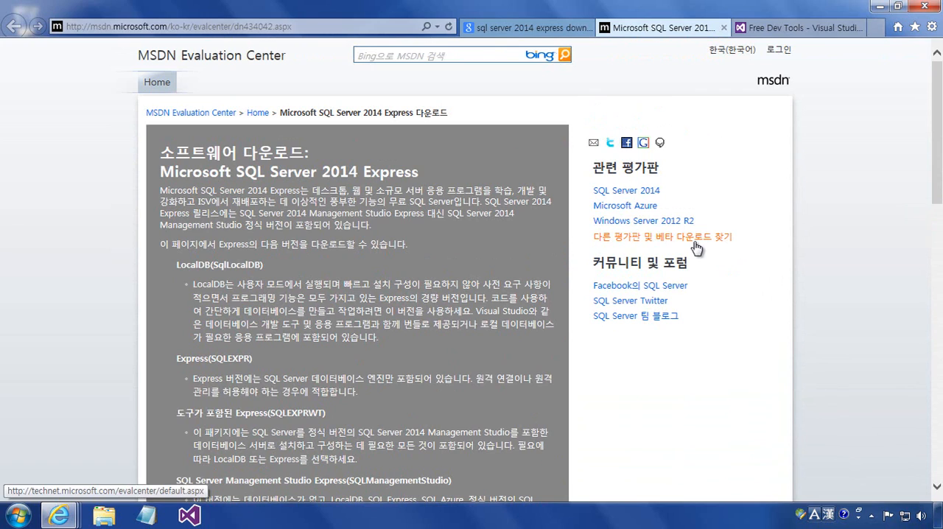
double_click(404, 174)
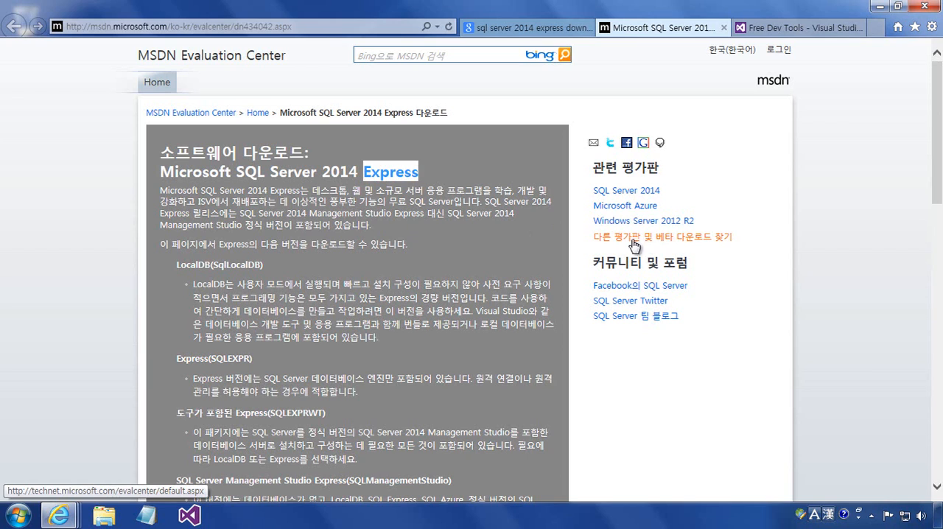
click(500, 226)
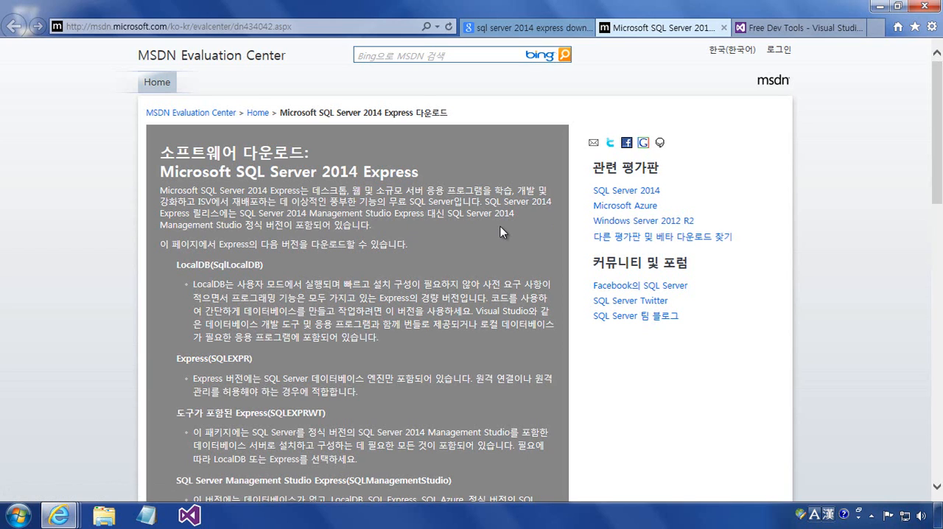
- Open the Microsoft Download Center result for SQL Server 2014 Express, checking its offer against the edition descriptions on the MSDN page
click(538, 29)
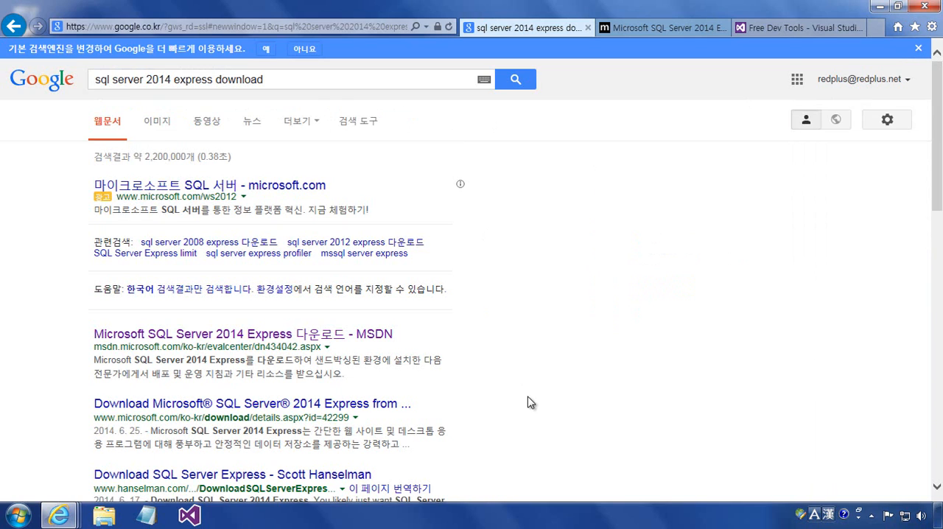
click(310, 415)
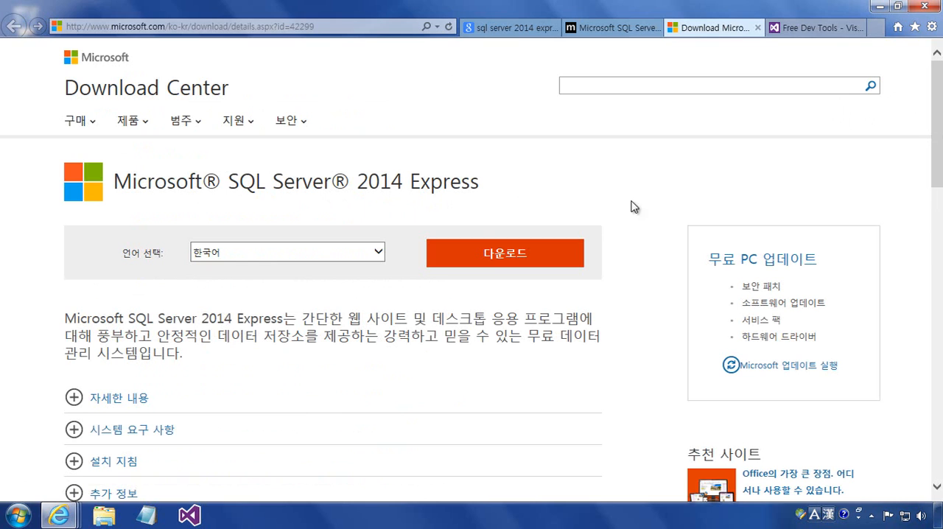
click(622, 28)
scroll(472, 265, down, 5)
scroll(471, 266, up, 1)
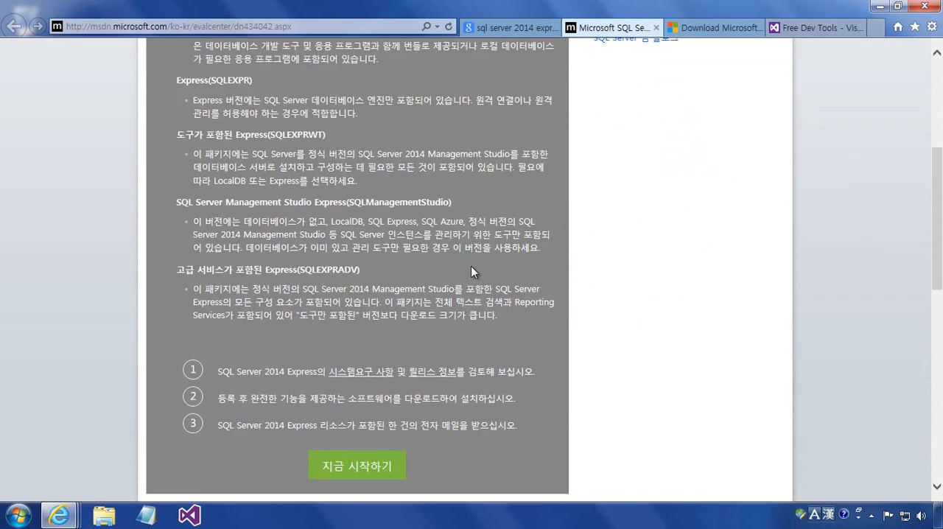
scroll(471, 266, up, 10)
click(704, 30)
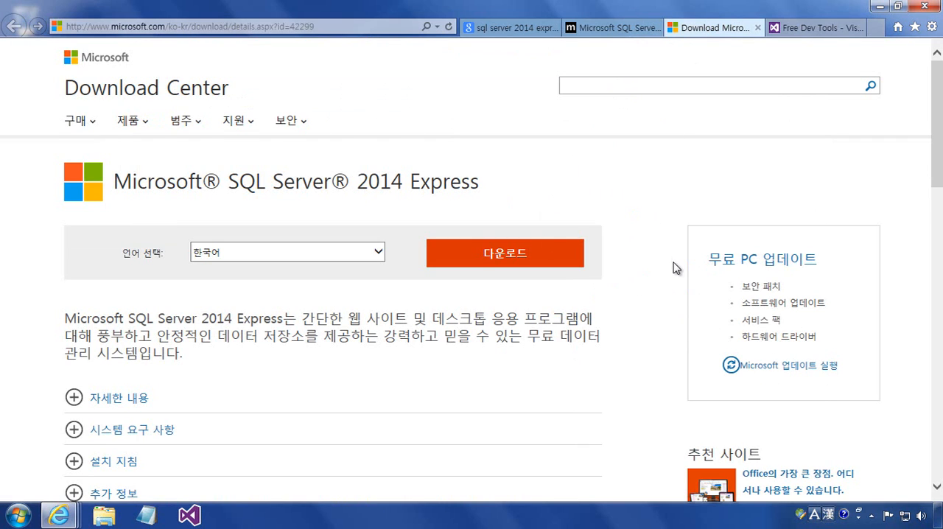
- Look over the Download Center page and open the file choices for the Korean SQL Server 2014 Express download
scroll(676, 268, down, 5)
scroll(676, 268, down, 10)
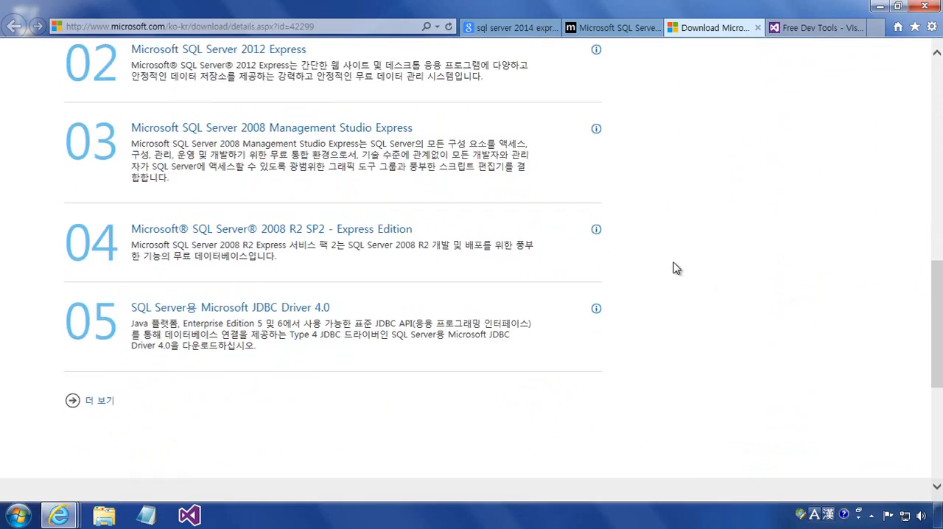
scroll(676, 268, up, 11)
scroll(677, 268, up, 5)
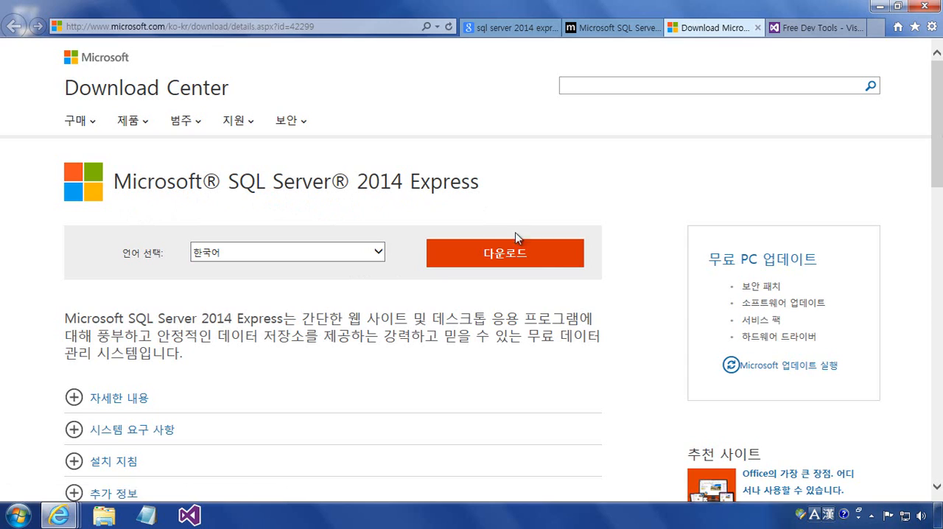
click(554, 262)
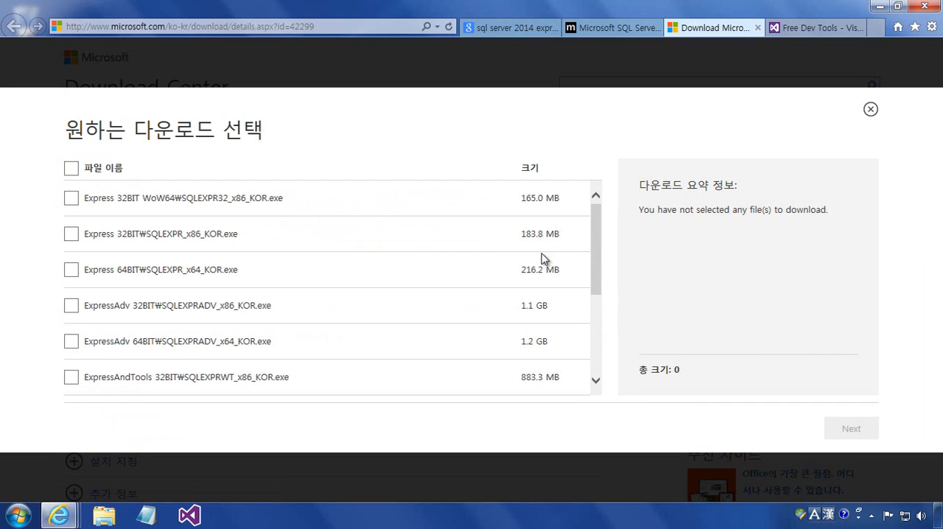
- Review the full file list and select ExpressAdv 64BIT₩SQLEXPRADV_x64_KOR.exe for download
drag(598, 252, 597, 354)
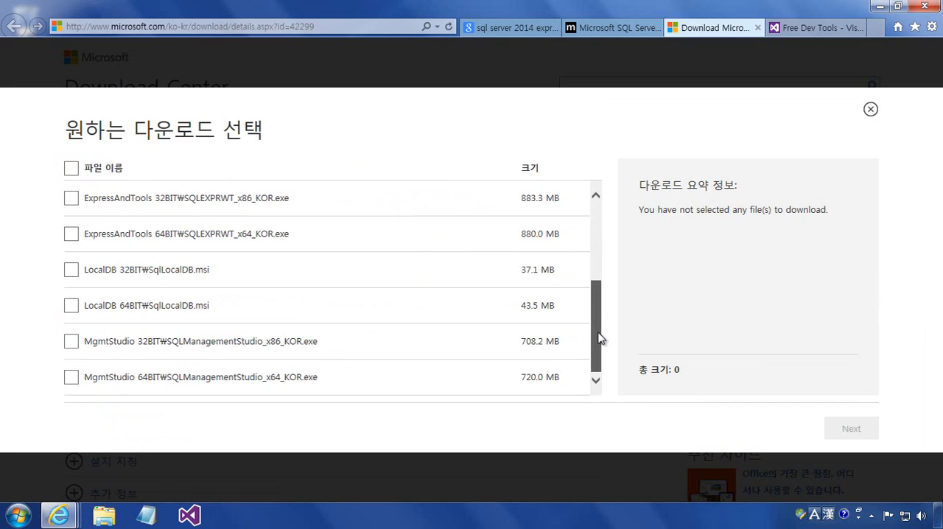
drag(600, 336, 607, 236)
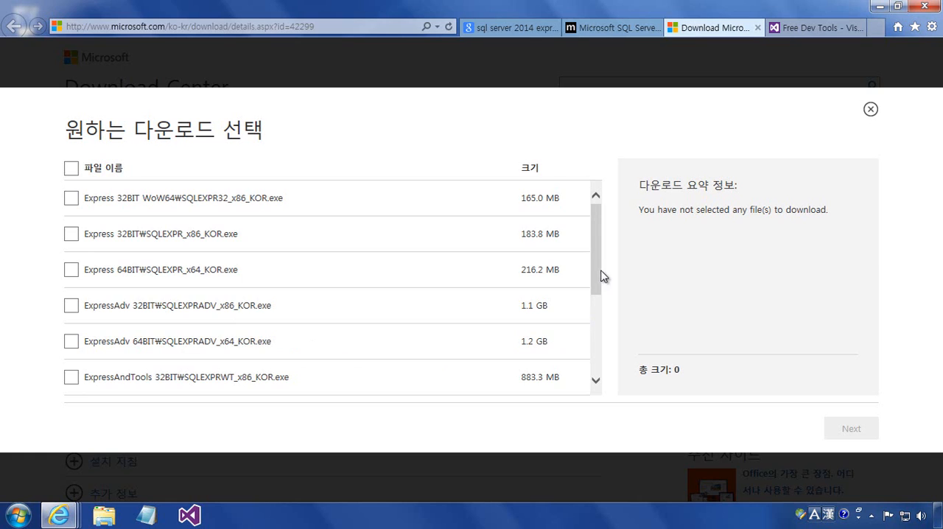
drag(601, 276, 596, 246)
click(70, 342)
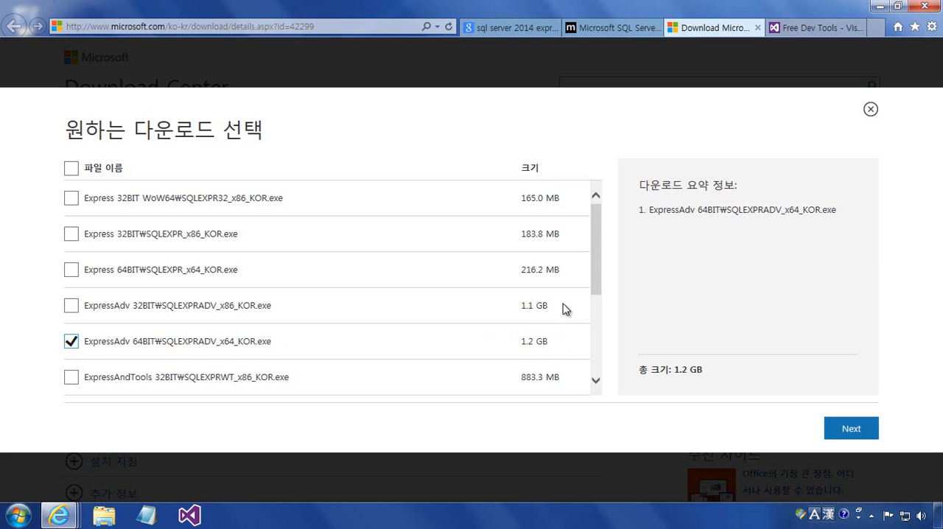
drag(596, 268, 596, 362)
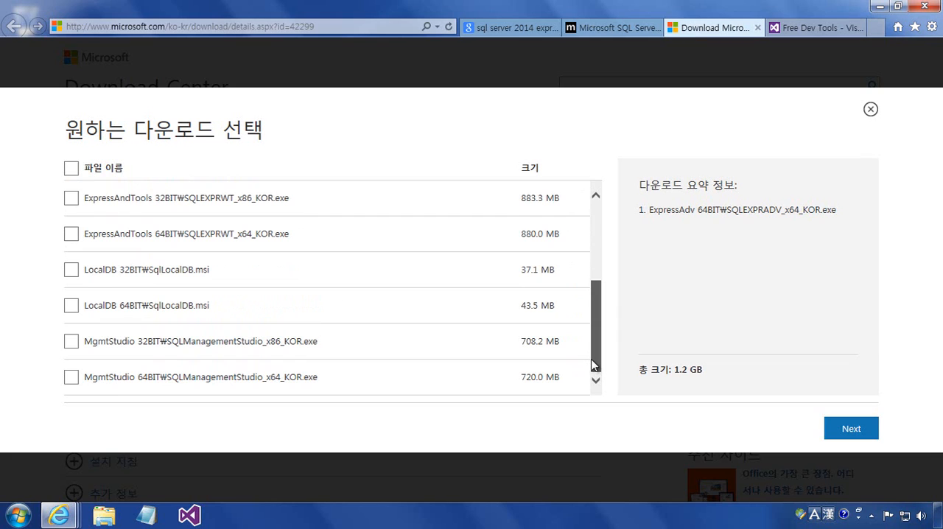
drag(595, 362, 594, 247)
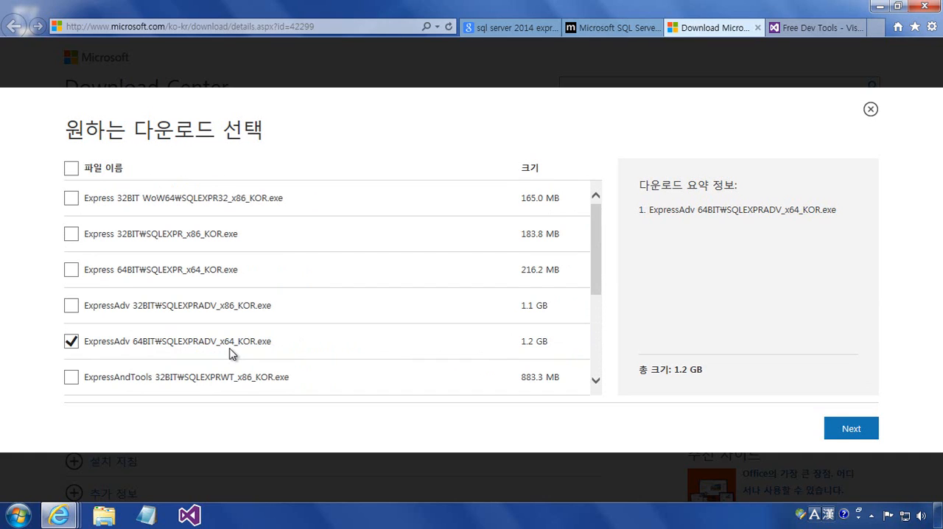
click(843, 435)
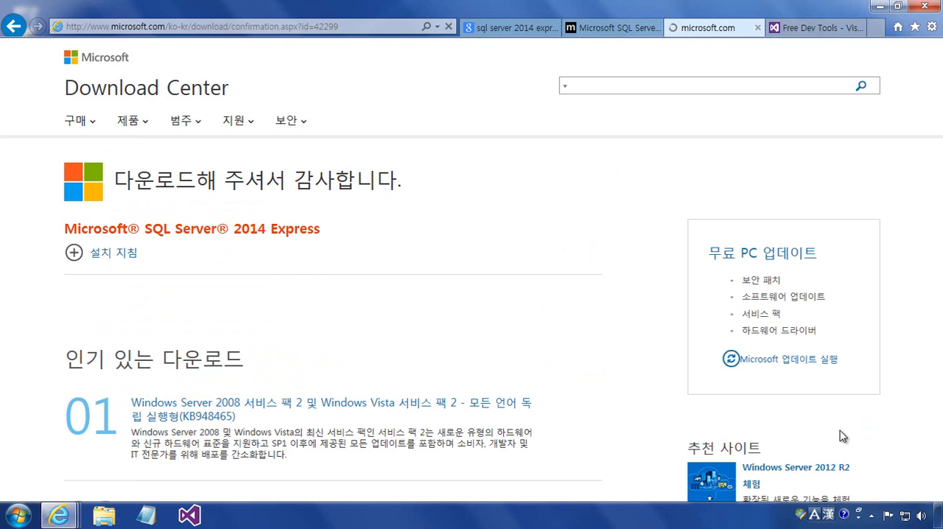
click(726, 488)
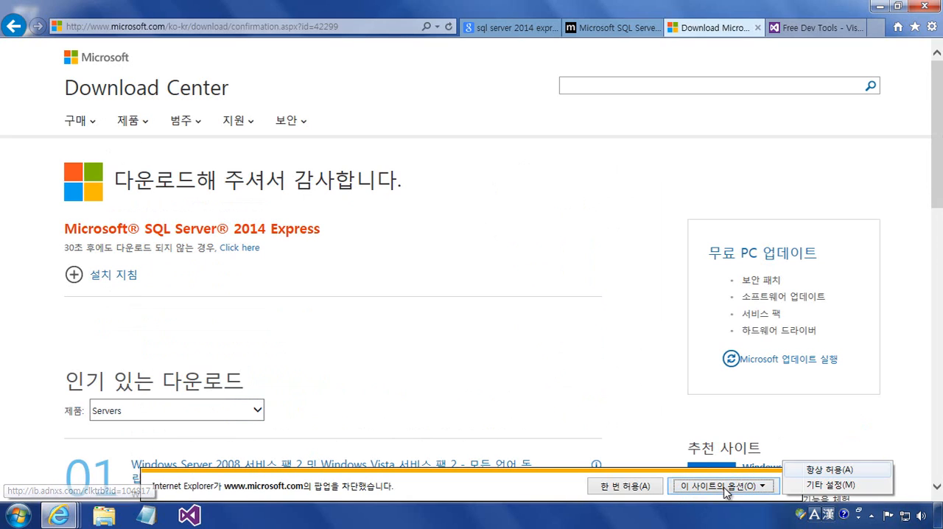
click(861, 468)
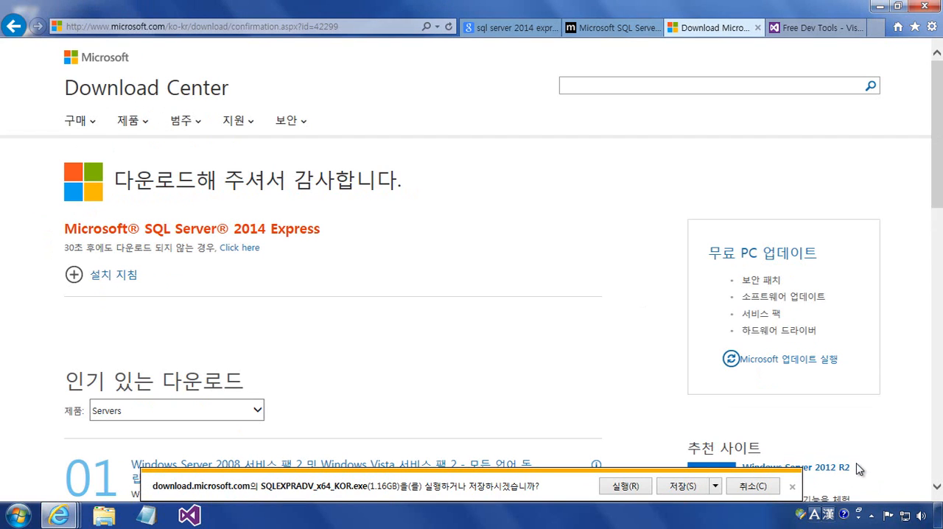
- Save SQLEXPRADV_x64_KOR.exe to the desktop
click(716, 488)
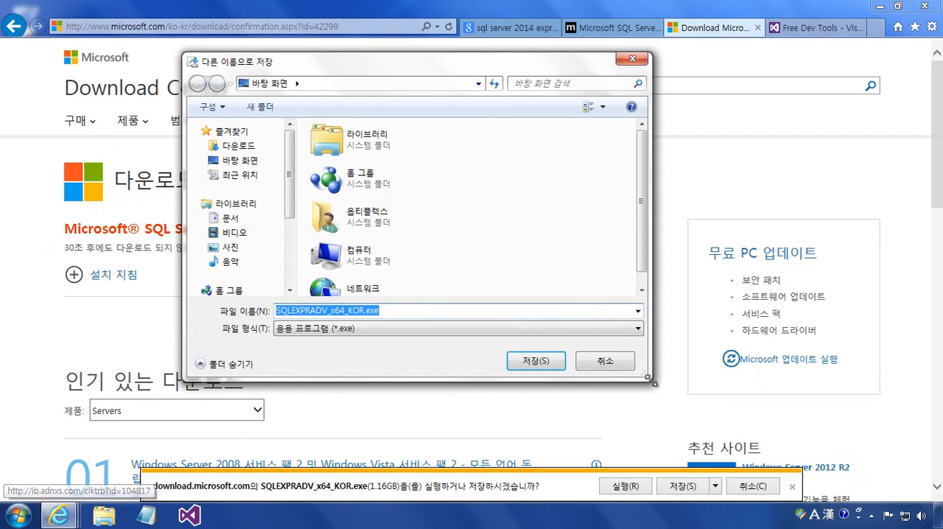
click(552, 359)
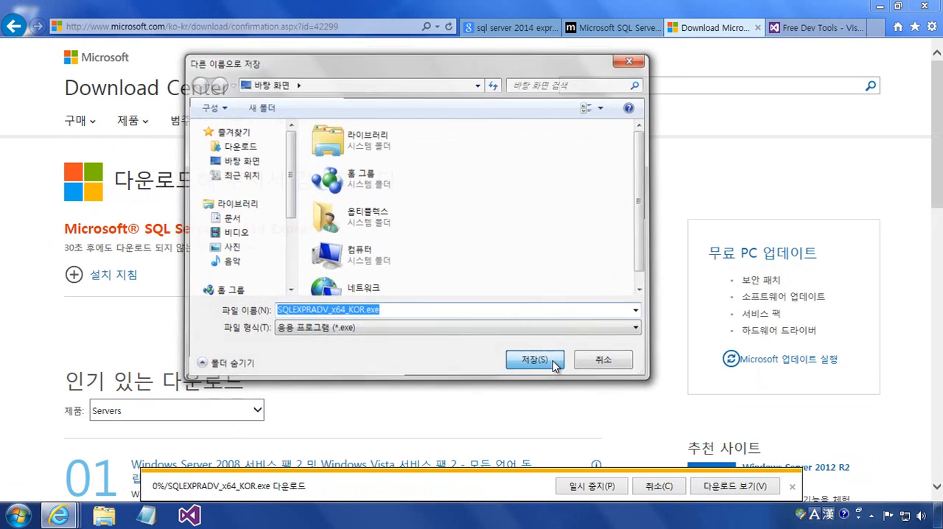
click(880, 6)
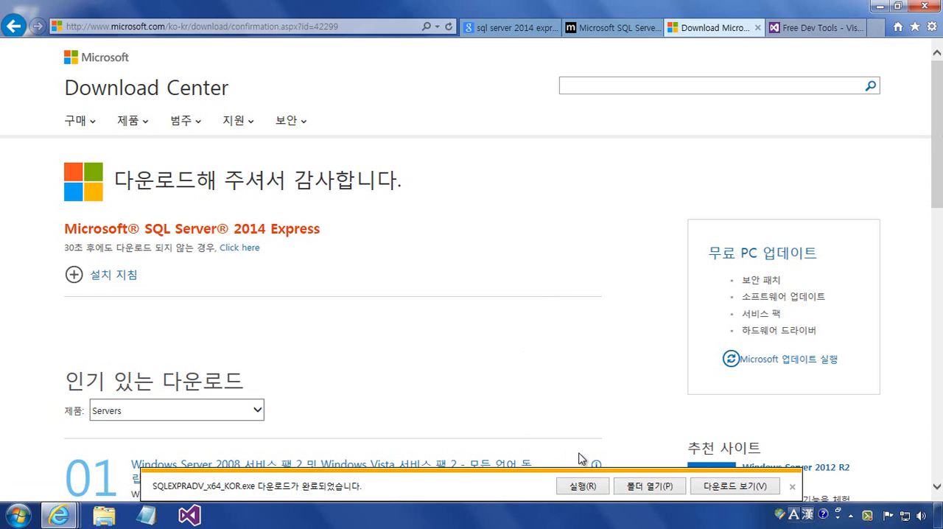
- Open the folder containing the finished download and run SQLEXPRADV_x64_KOR.exe
click(674, 487)
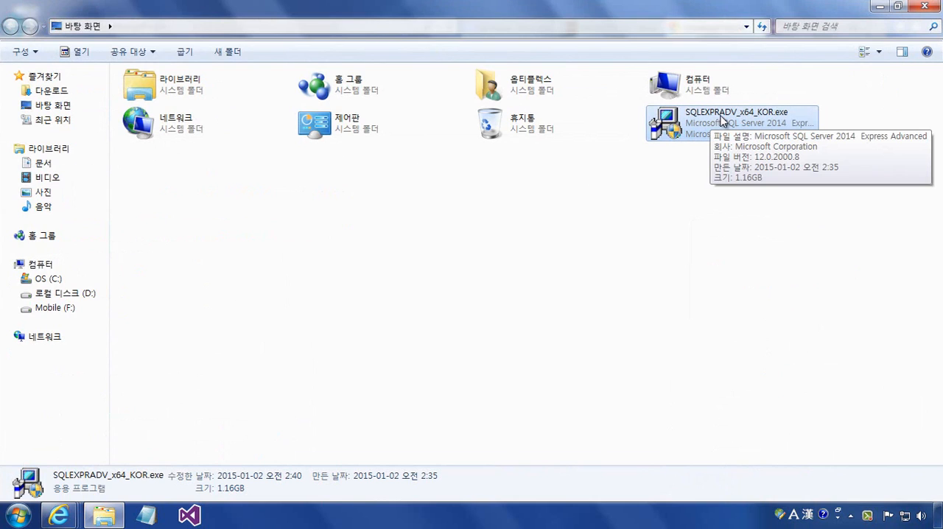
click(714, 210)
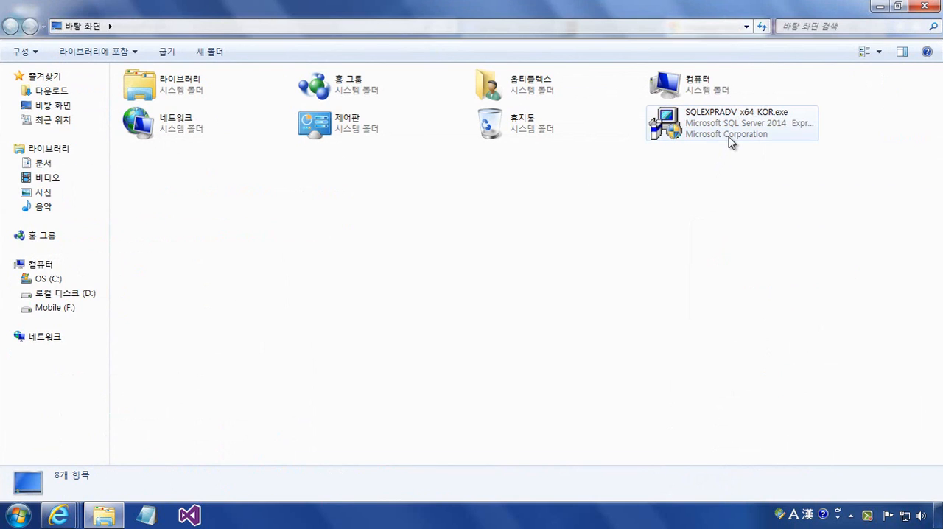
mouse_move(730, 141)
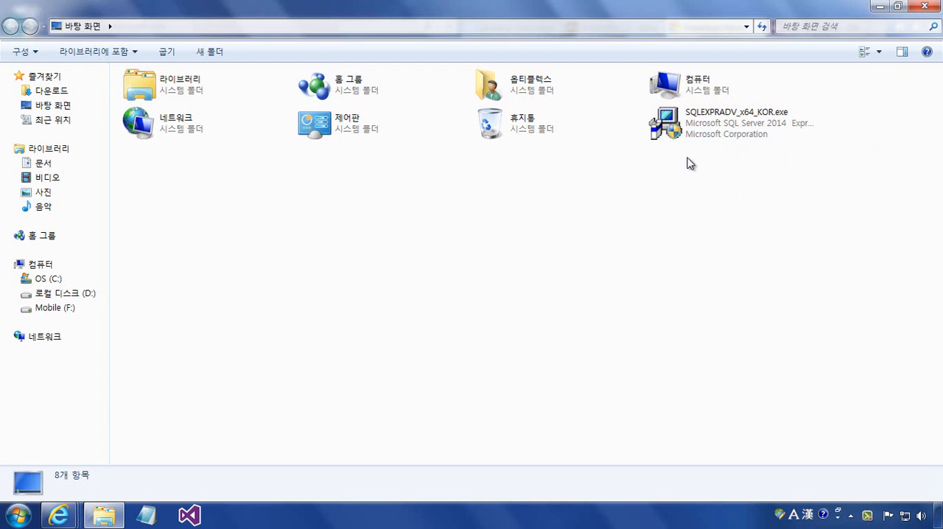
double_click(725, 134)
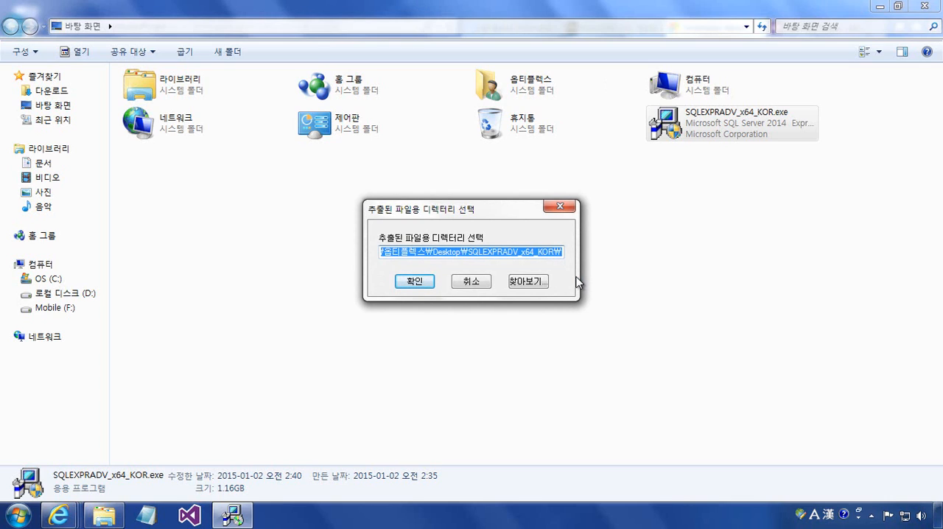
- Extract the installer files to the desktop's SQLEXPRADV_x64_KOR folder and bring the extraction progress window to the front
click(415, 283)
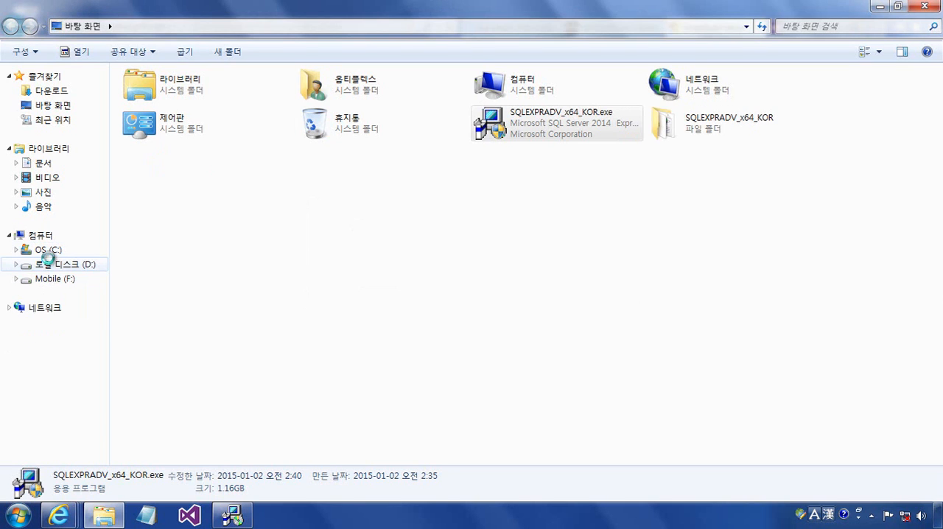
right_click(41, 268)
click(235, 515)
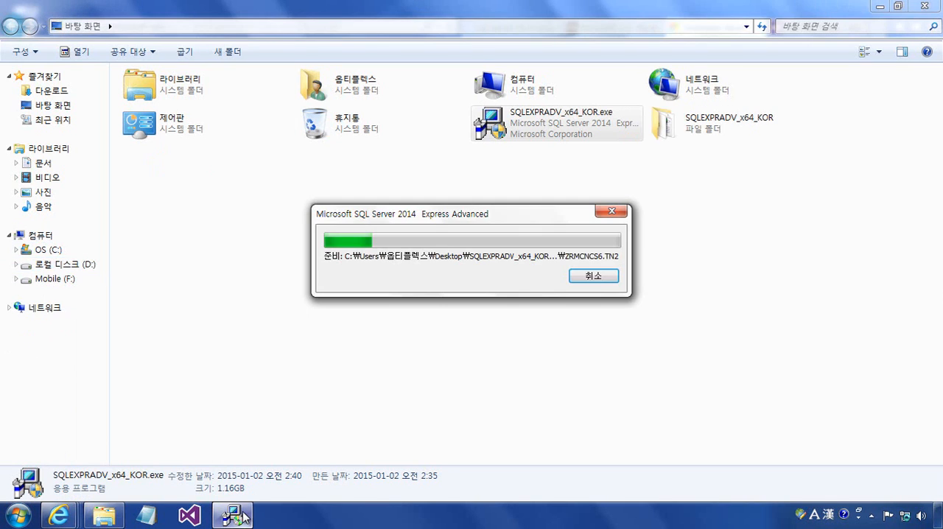
- Check the computer's Windows edition and system type in its system properties, closing that window and the desktop folder window
right_click(47, 240)
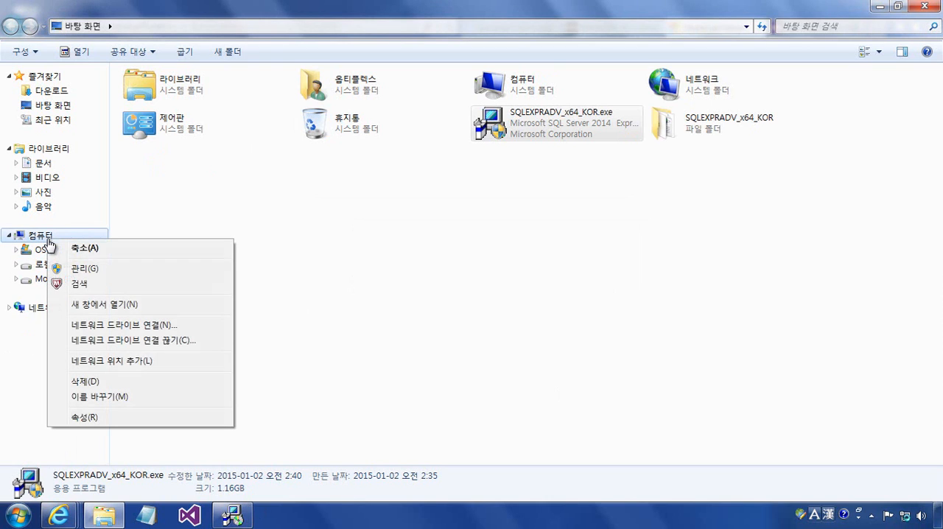
click(120, 416)
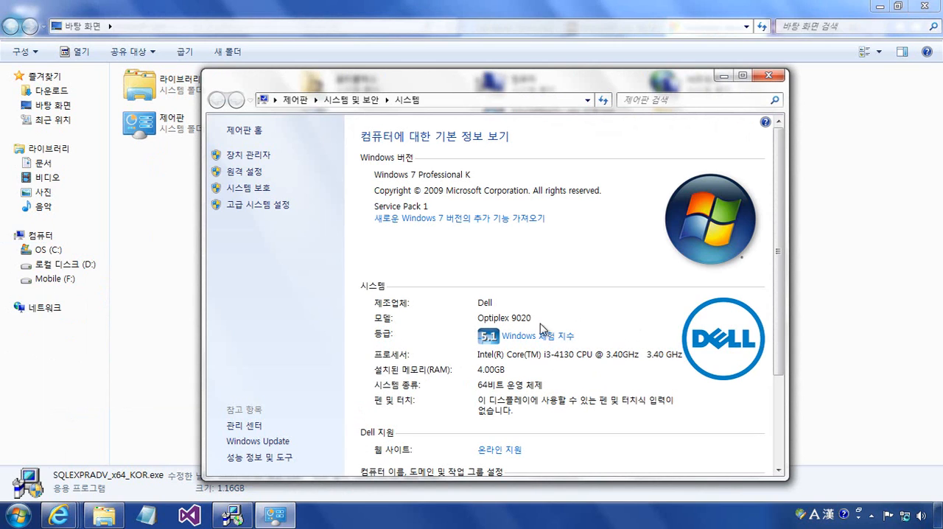
scroll(609, 374, down, 1)
scroll(609, 374, down, 1)
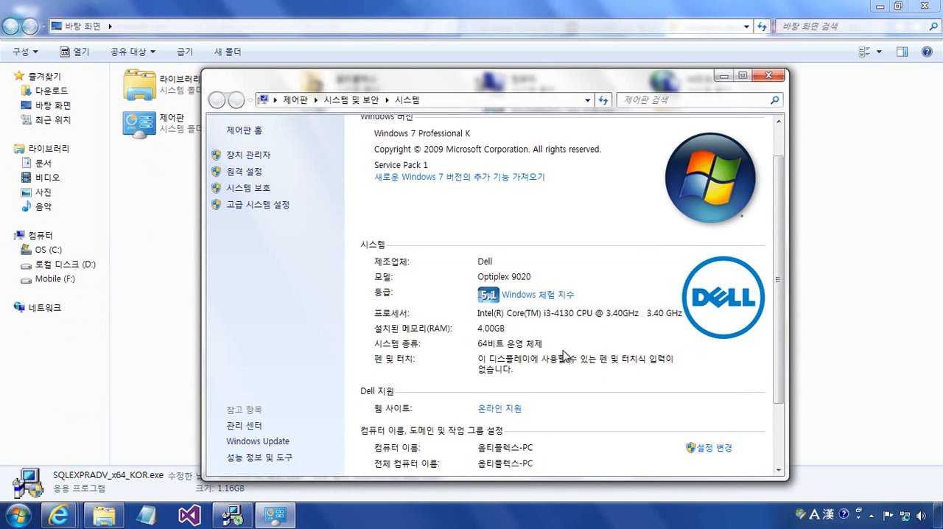
scroll(667, 373, down, 4)
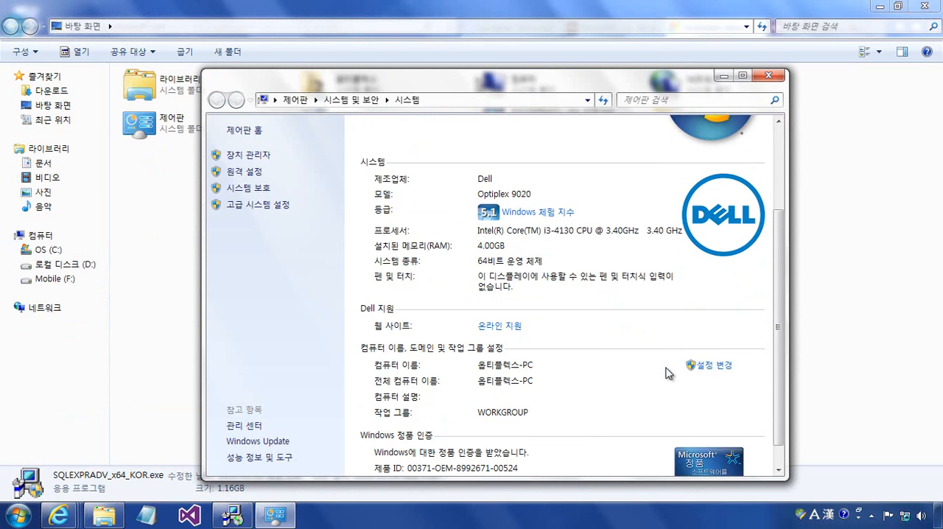
scroll(667, 373, up, 6)
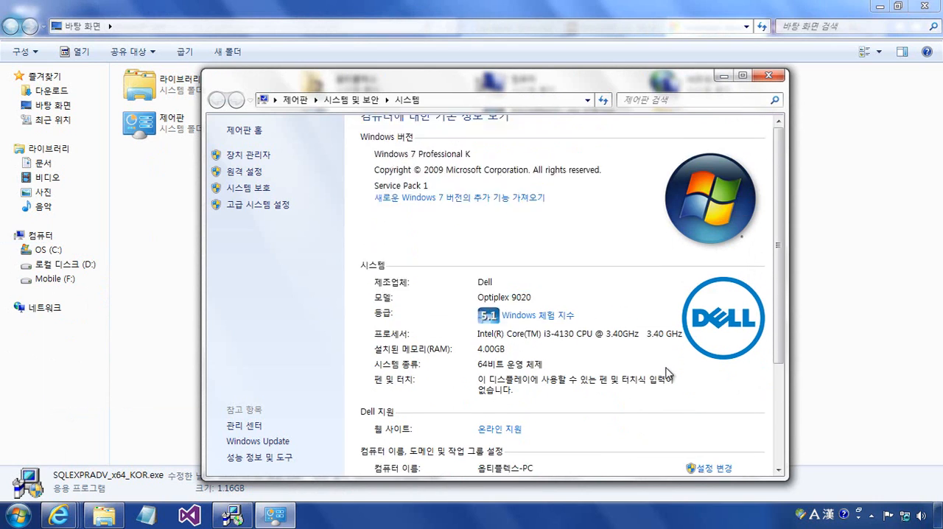
click(781, 78)
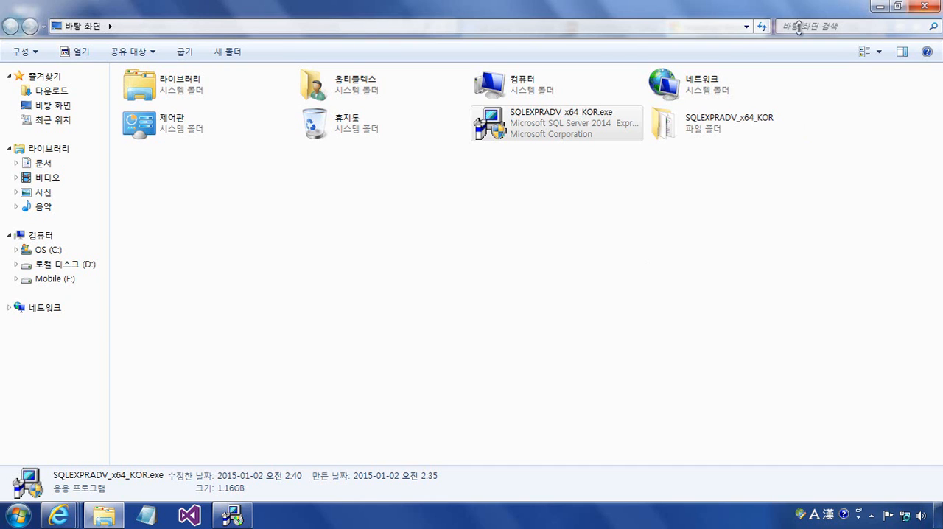
click(925, 10)
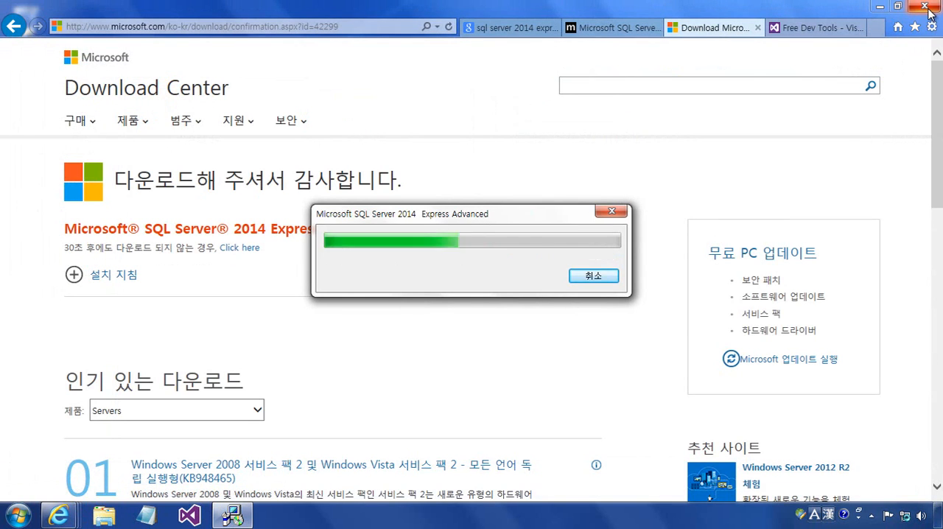
- Copy the SQL Server 2014 Express download page's URL into a blank Notepad document and minimize Notepad and the browser
click(366, 22)
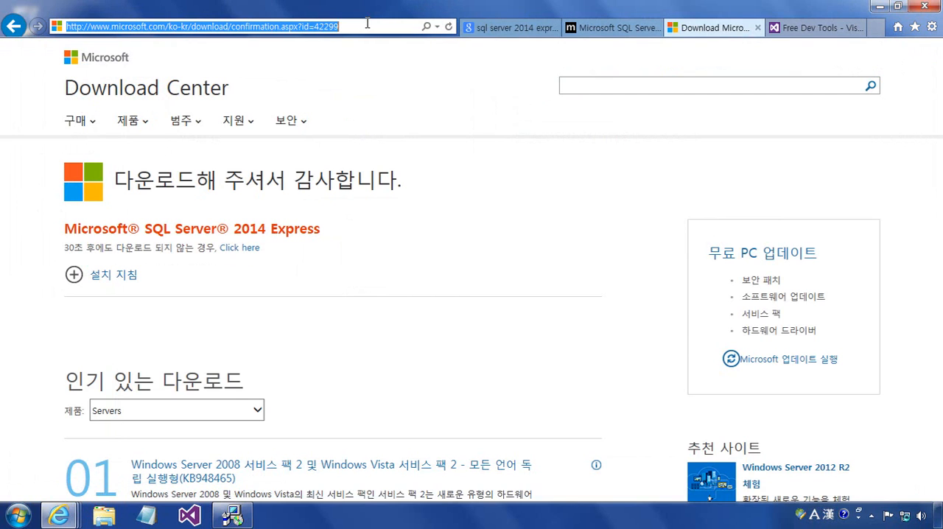
click(146, 515)
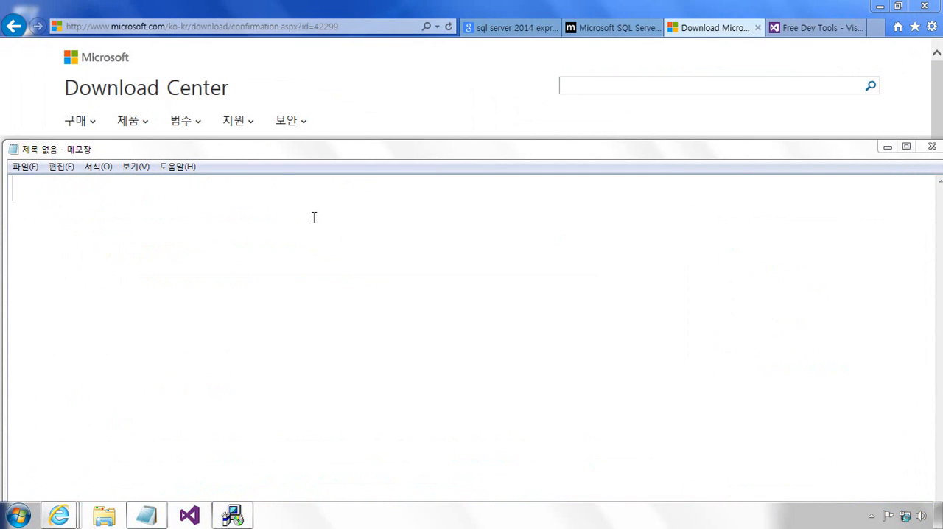
click(270, 33)
key(ctrl+c)
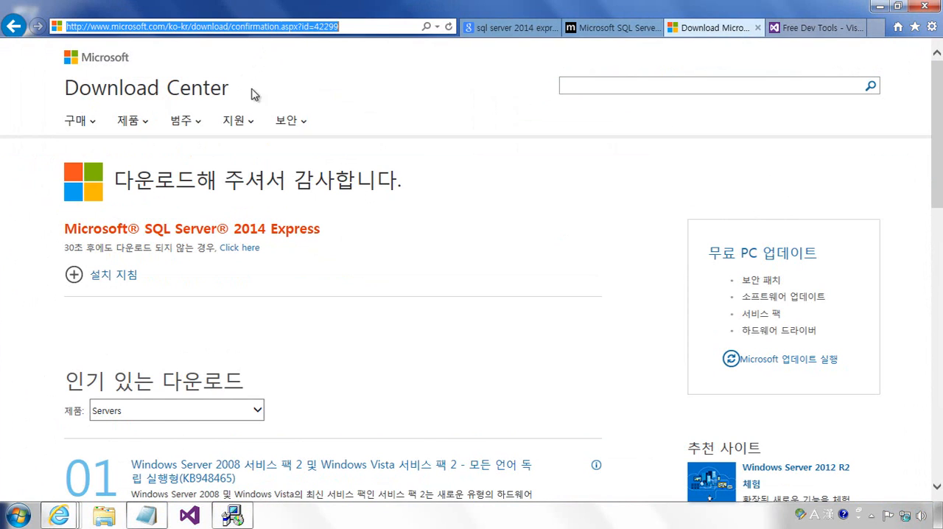
click(147, 516)
key(ctrl+v)
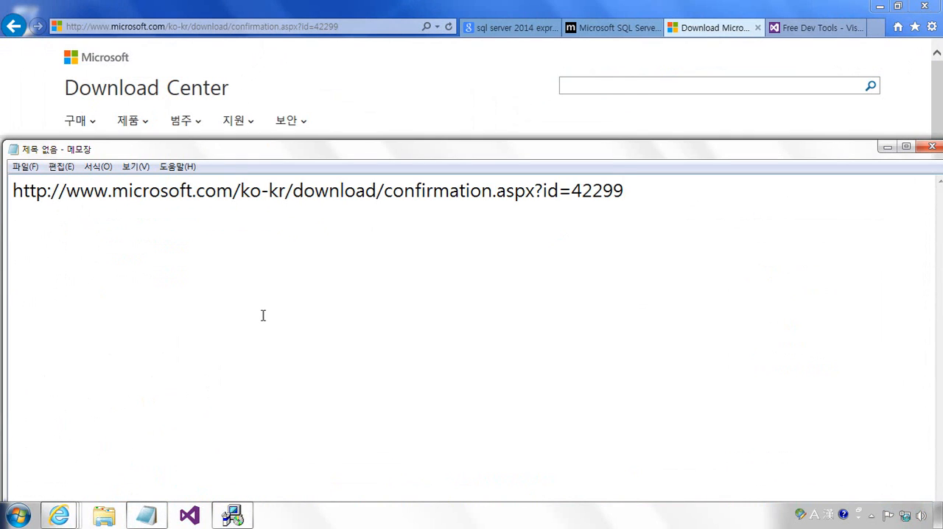
click(887, 148)
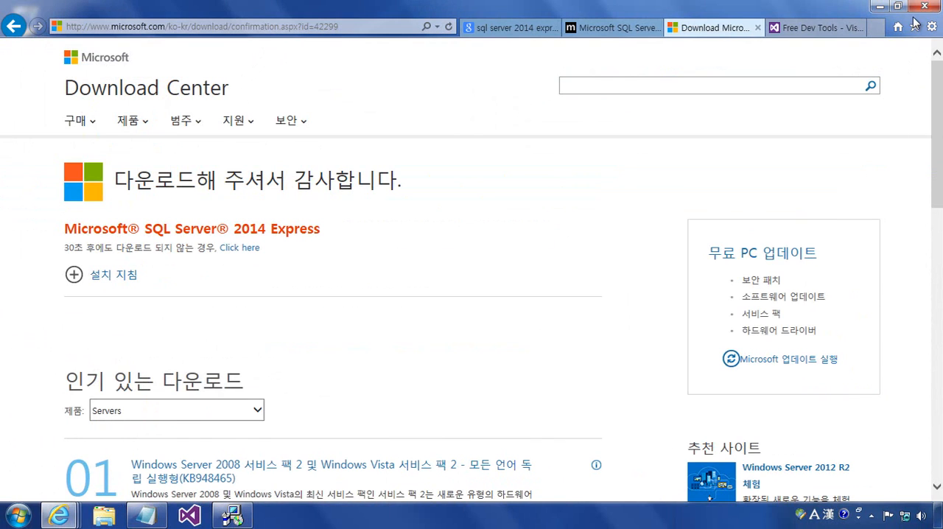
click(880, 6)
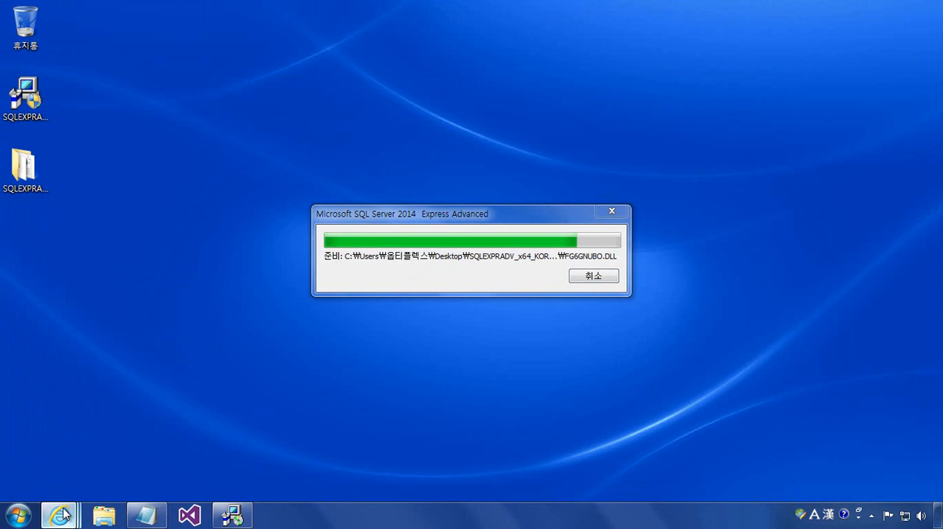
- Return to the Google results in the browser and search for videos on "sql server express 다운로드 및 설치"
mouse_move(65, 514)
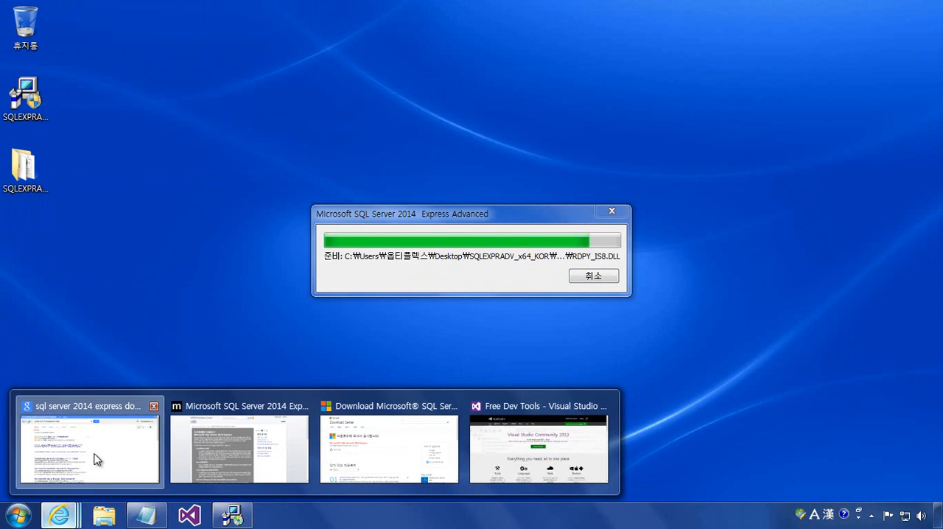
click(94, 460)
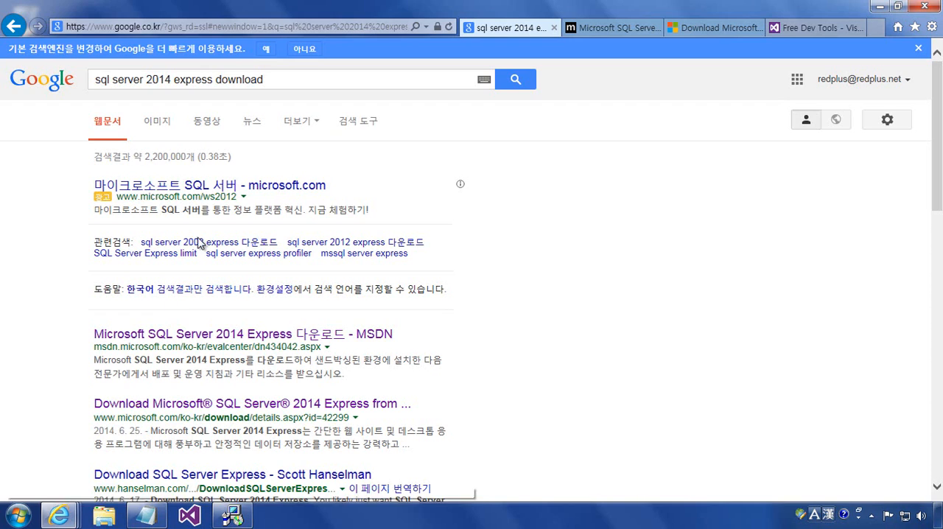
double_click(167, 79)
key(BackSpace)
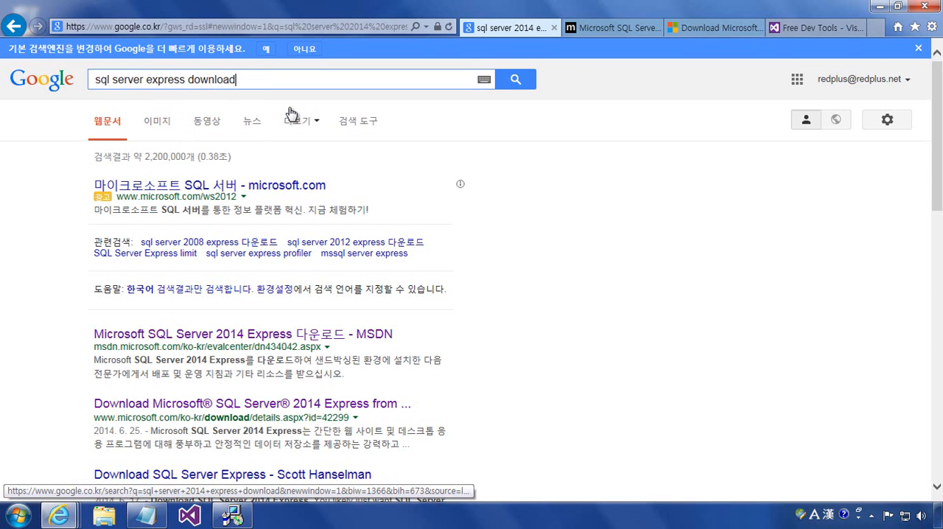
key(End)
key(BackSpace)
key(BackSpace)
key(BackSpace)
key(BackSpace)
key(BackSpace)
key(BackSpace)
key(BackSpace)
key(BackSpace)
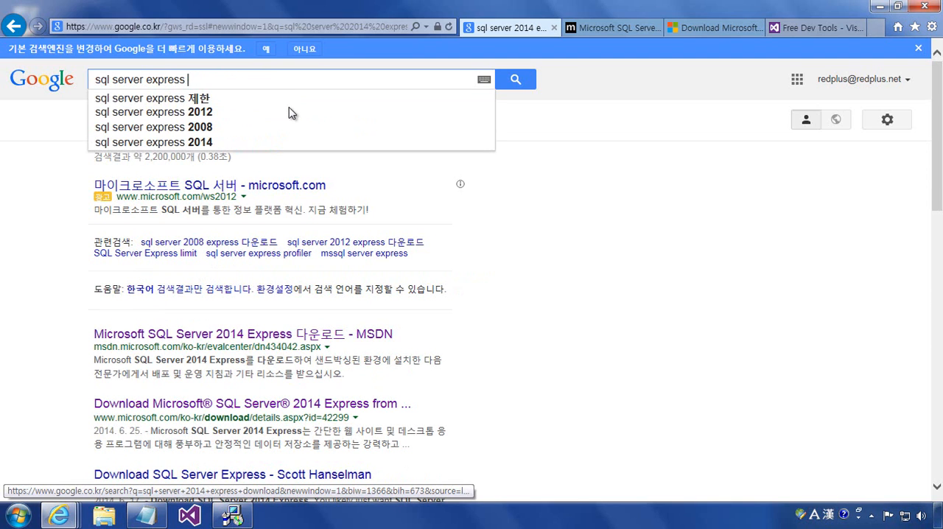
text(다운로드 및 )
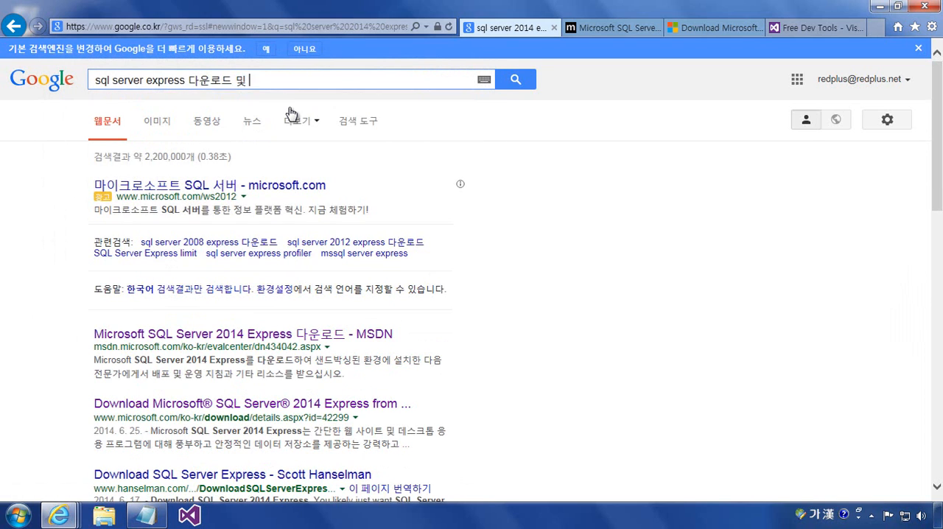
text(서치)
key(Return)
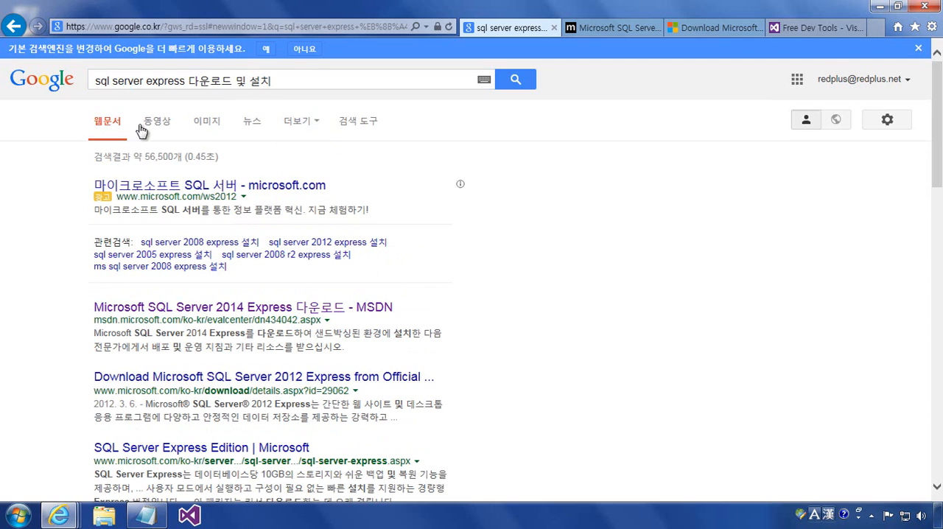
click(153, 124)
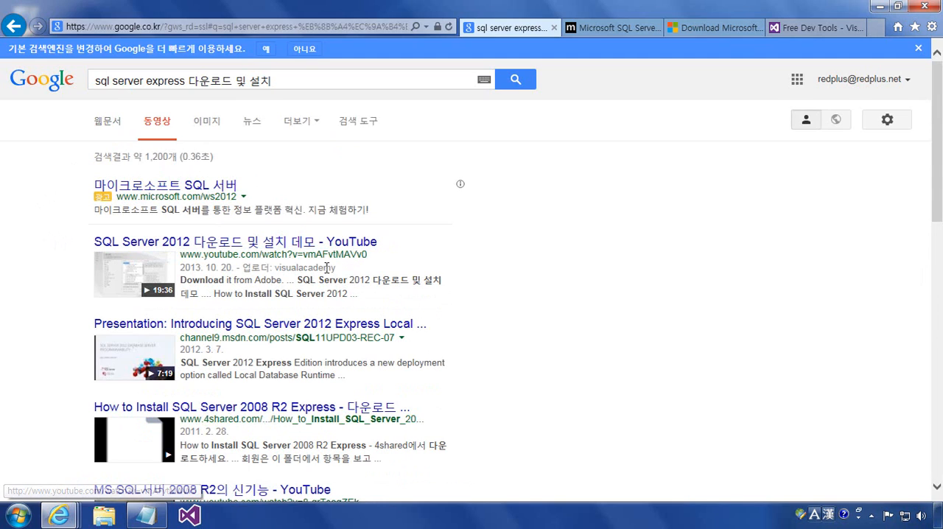
- Look through the video results for SQL Server installation demos, highlighting the uploader visualacademy in the first result
double_click(327, 269)
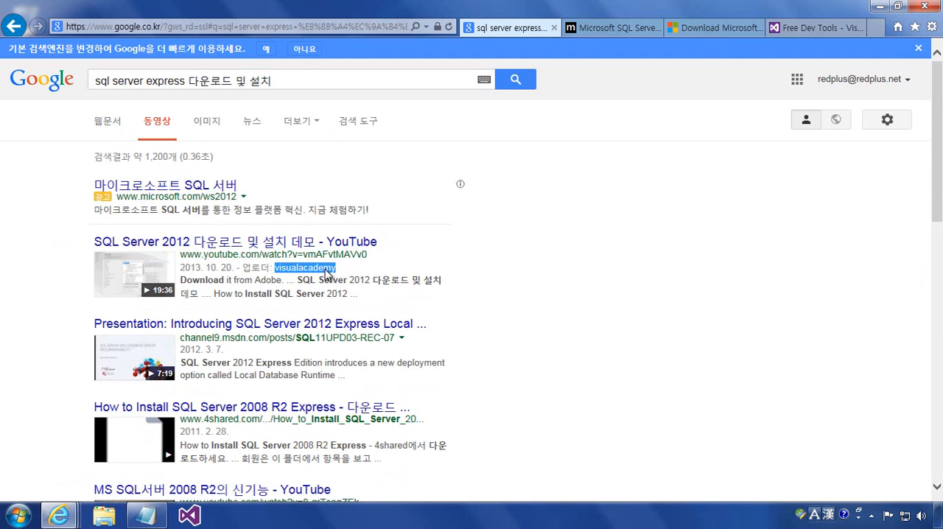
scroll(519, 298, down, 1)
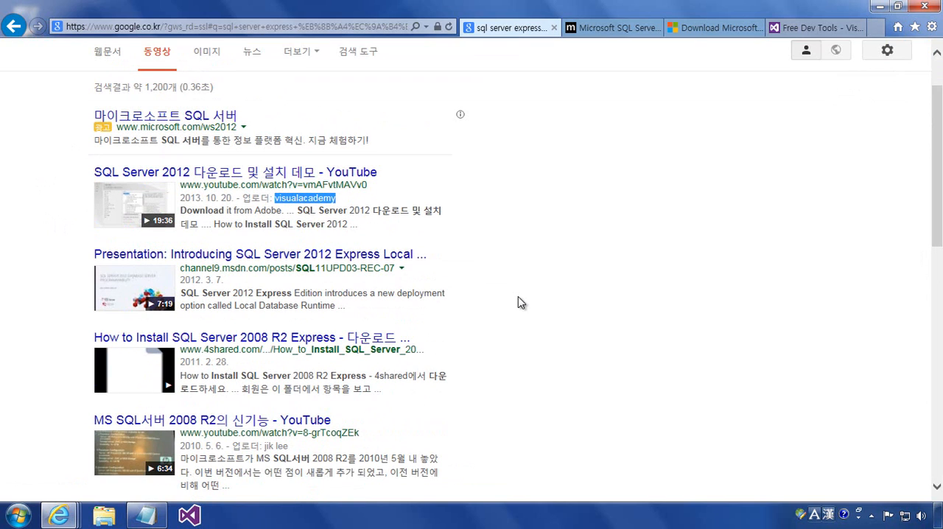
scroll(519, 298, down, 2)
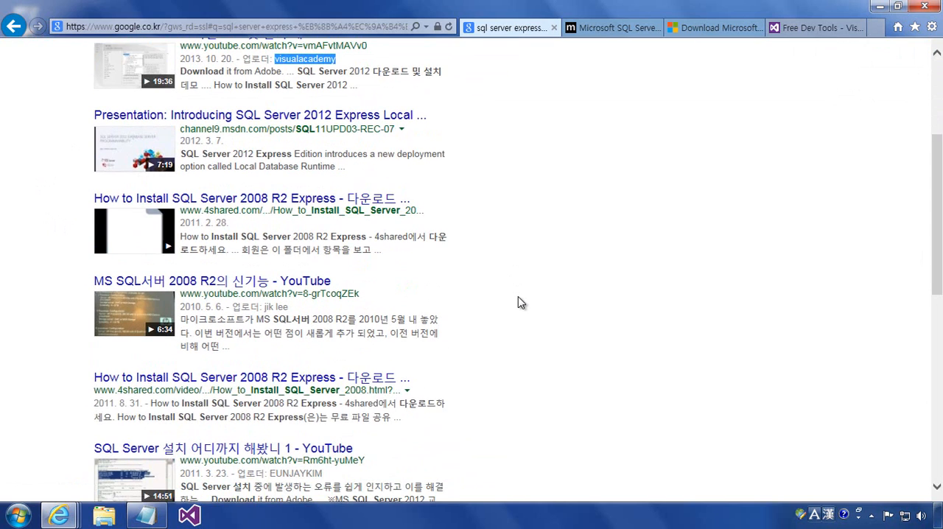
scroll(518, 297, down, 3)
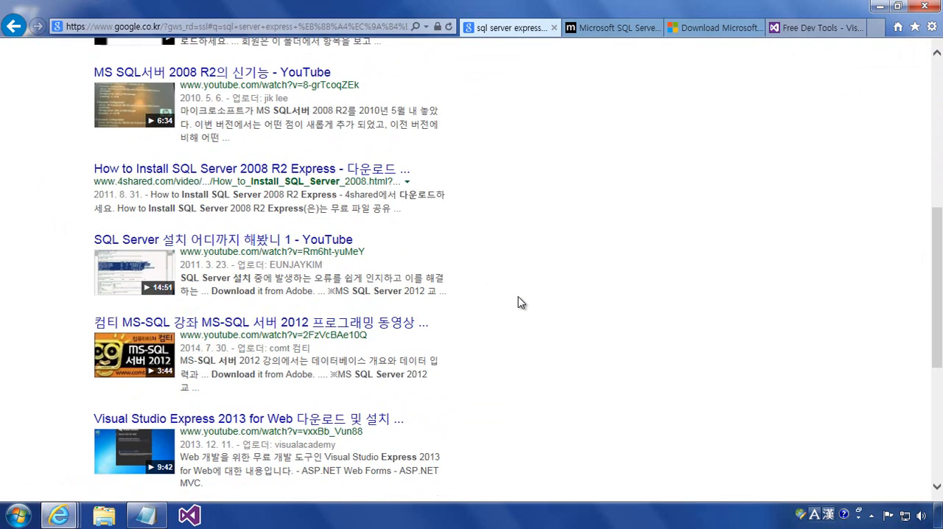
scroll(520, 301, down, 1)
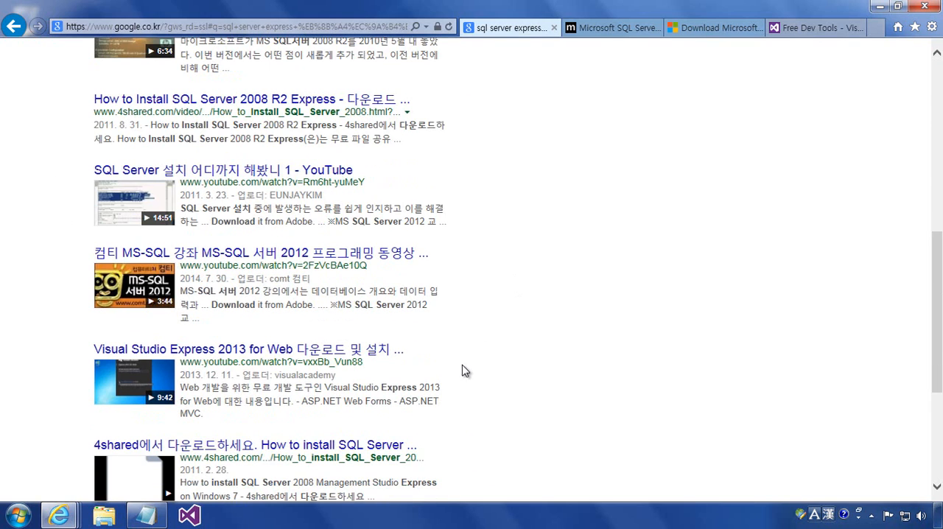
scroll(340, 386, down, 1)
scroll(340, 386, down, 2)
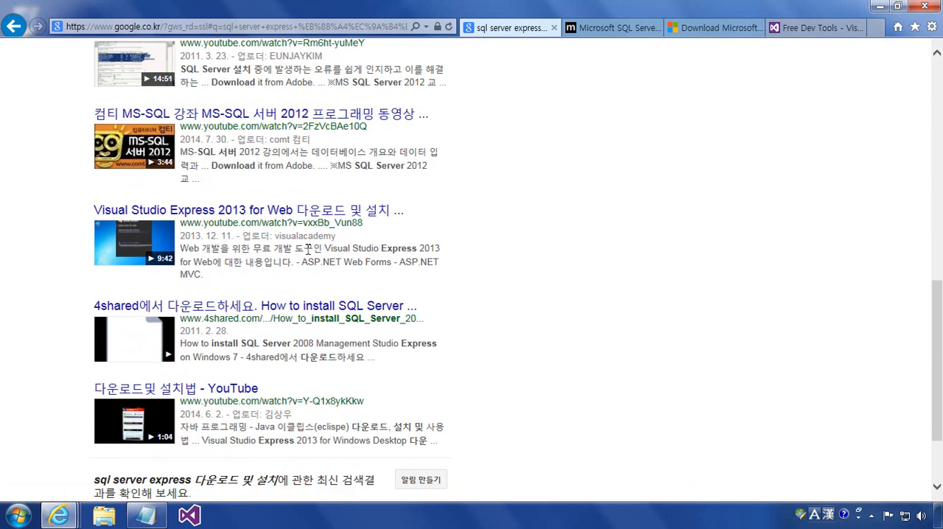
scroll(453, 270, down, 1)
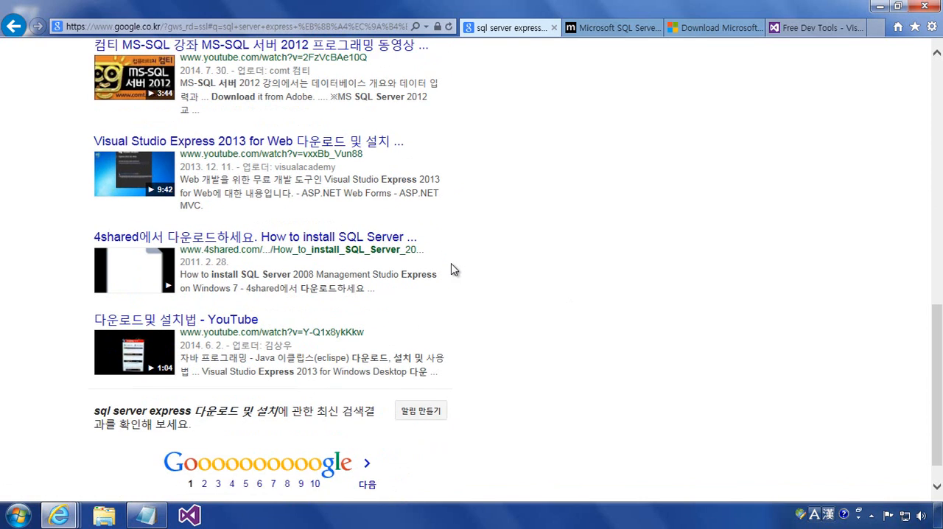
scroll(453, 270, up, 10)
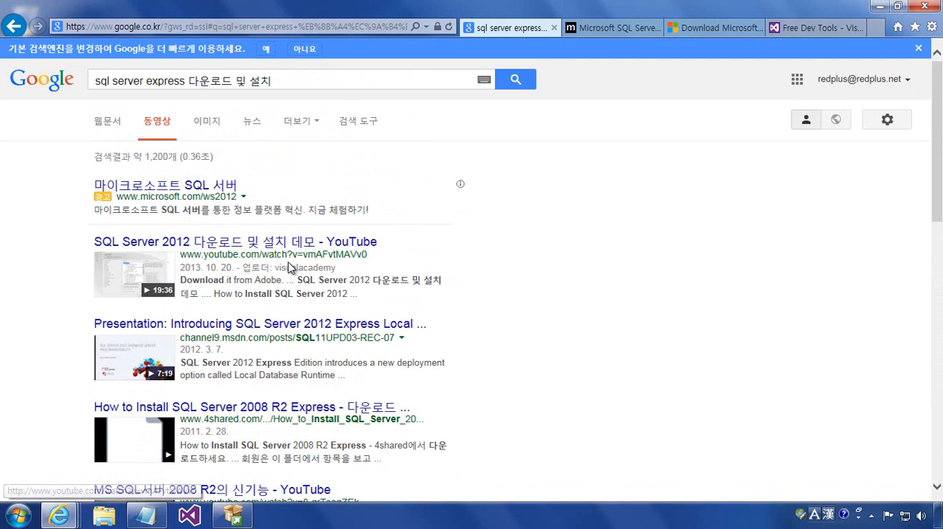
double_click(309, 270)
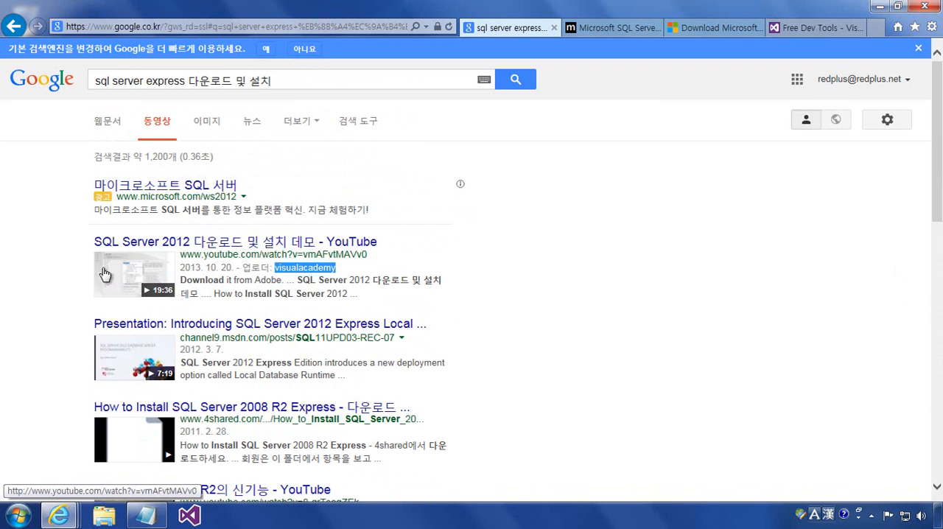
- Move the SQL Server 설치 센터 window to the middle of the cleared desktop and open the extracted SQLEXPRADV_x64_KOR folder
click(880, 7)
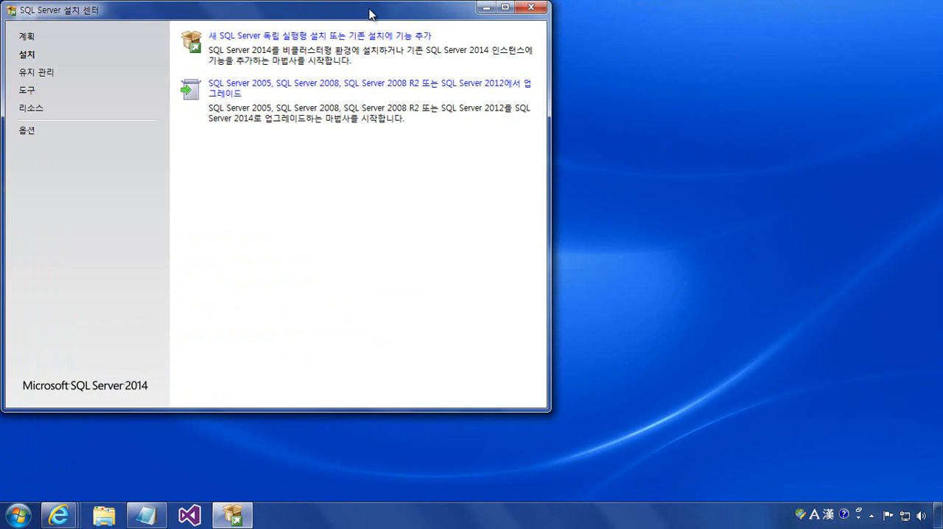
drag(394, 21, 550, 69)
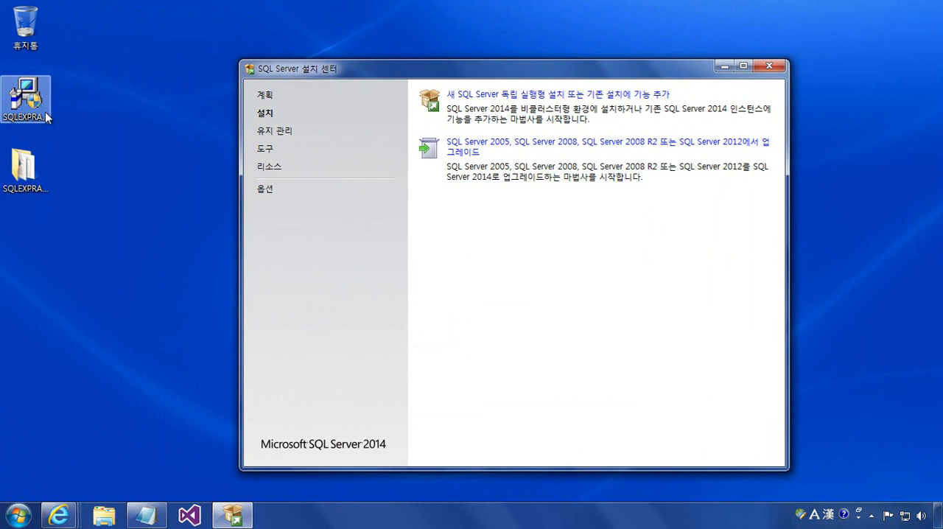
click(44, 174)
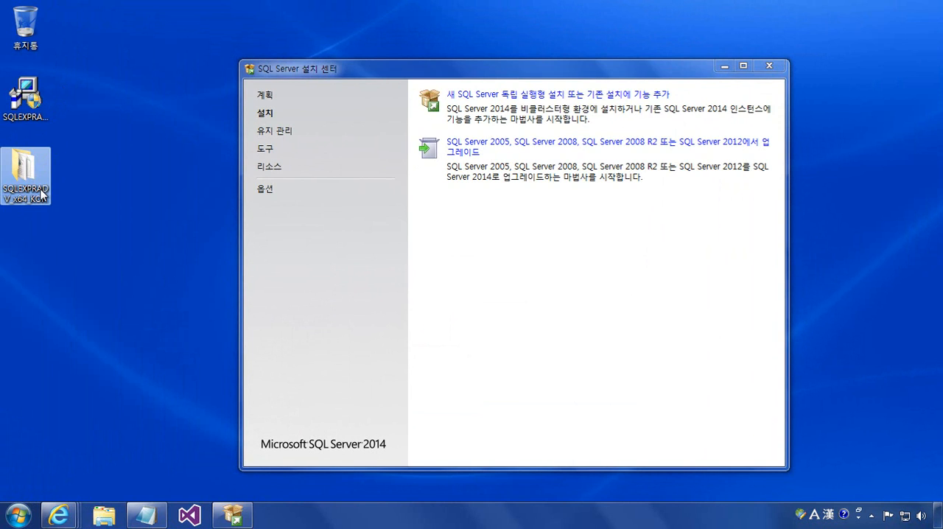
double_click(42, 194)
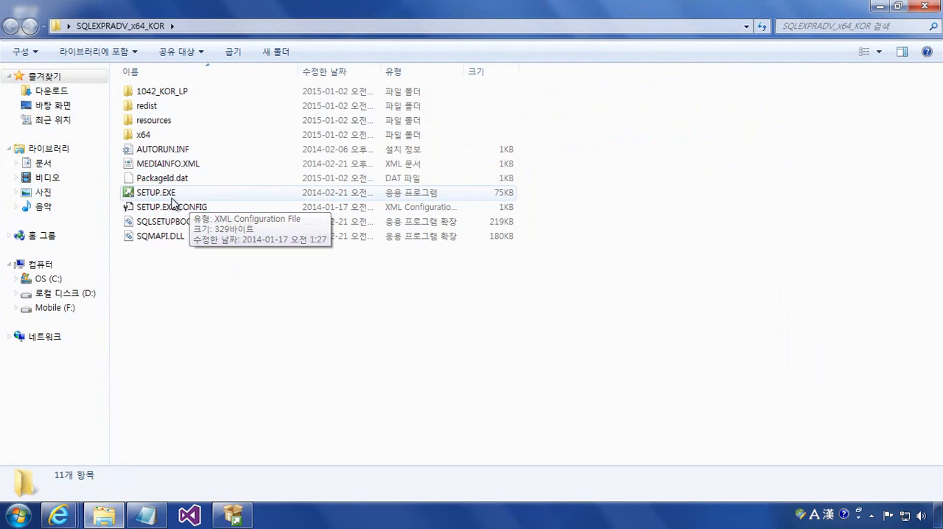
- Close the SQLEXPRADV_x64_KOR folder and launch a new stand-alone SQL Server installation from the installation center
click(922, 9)
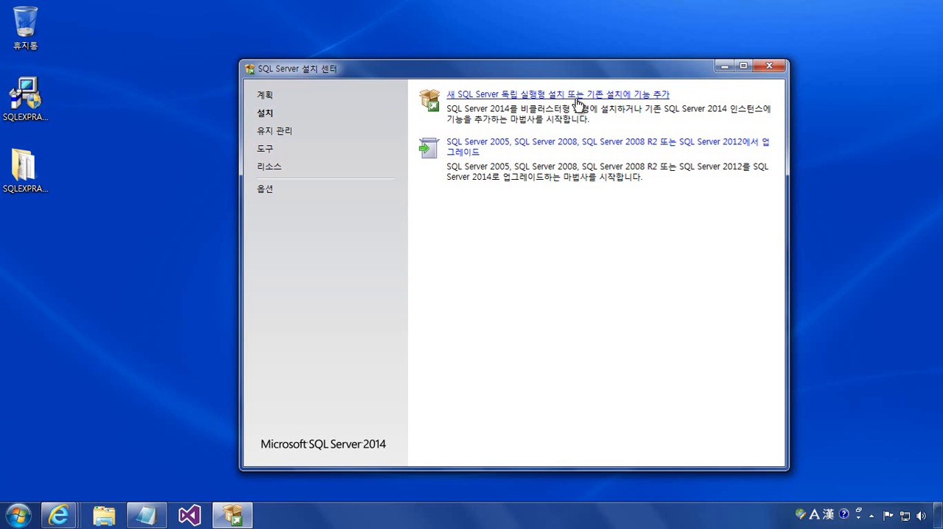
click(579, 103)
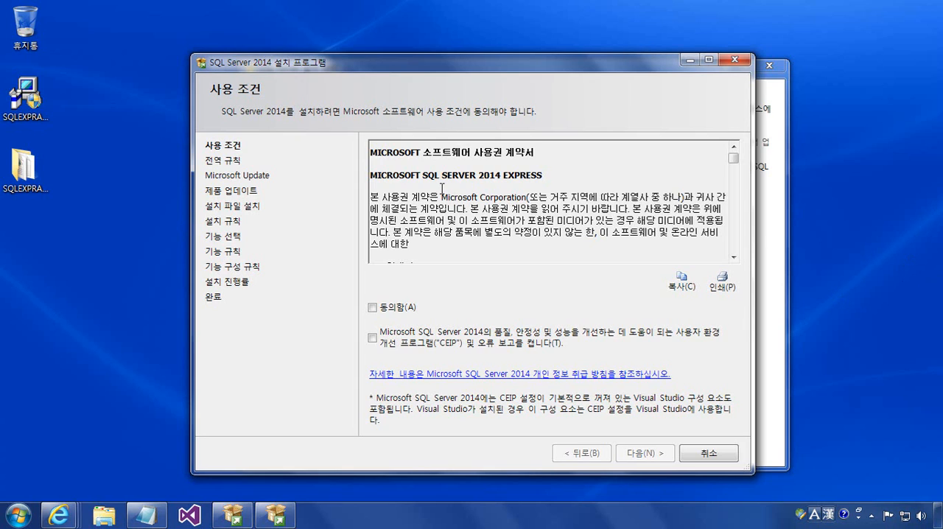
- Accept the license terms with CEIP and error reporting enabled, and continue without Microsoft Update to a maximized feature selection page
click(372, 310)
click(372, 338)
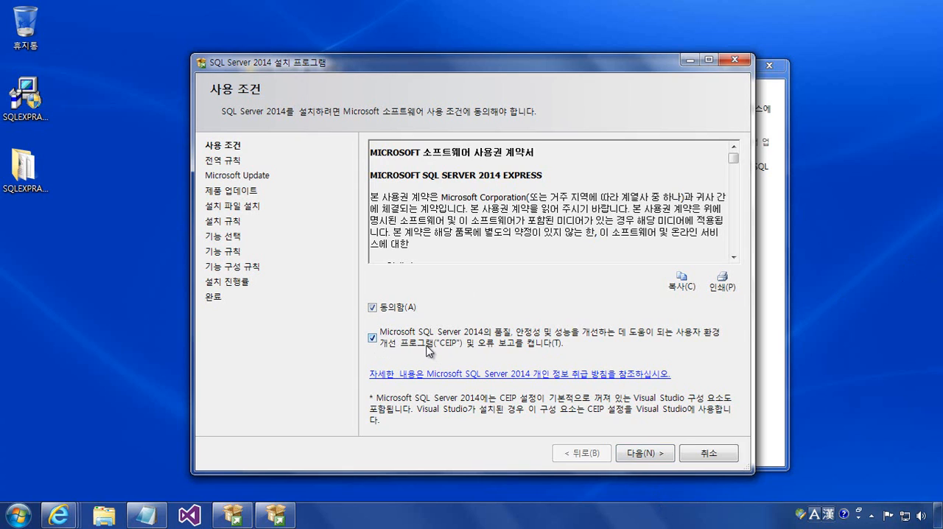
click(649, 458)
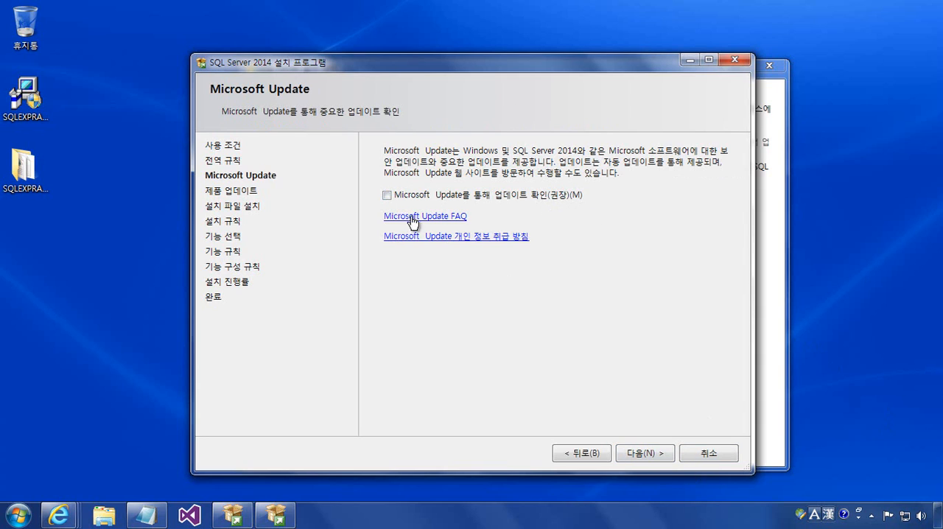
click(645, 453)
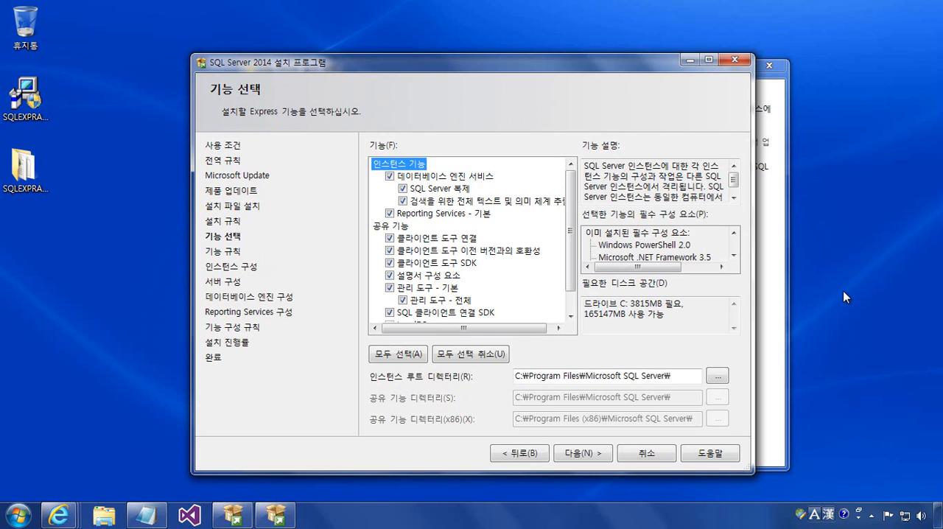
click(709, 59)
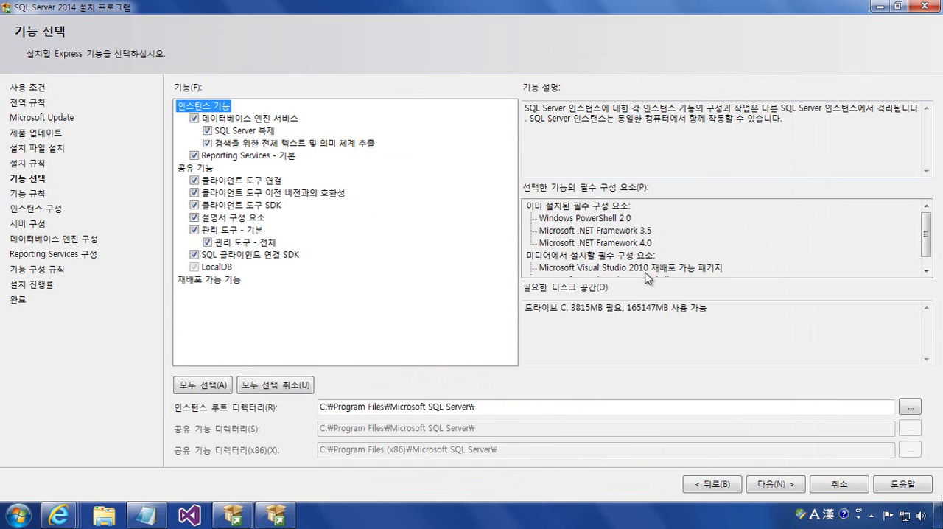
- Try a reduced feature selection with only 데이터베이스 엔진 서비스, 관리 도구 and 설명서 구성 요소
click(246, 389)
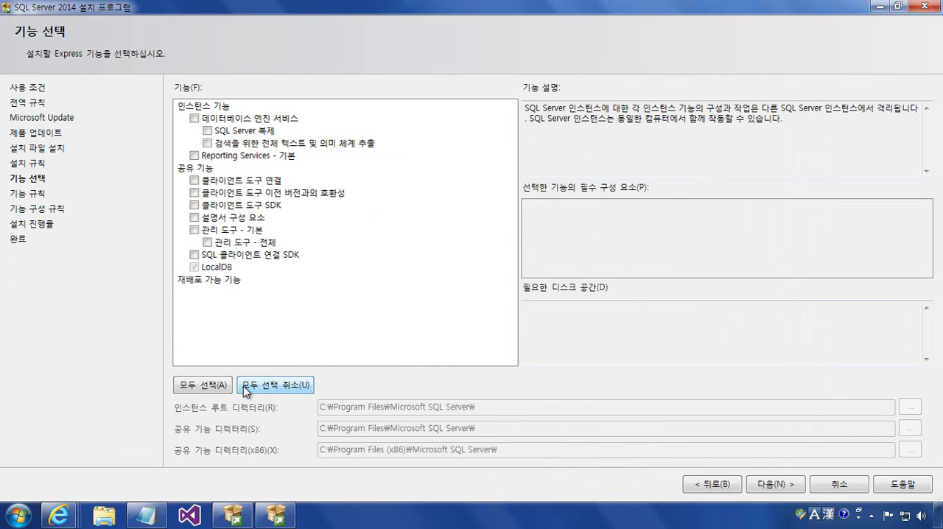
click(194, 120)
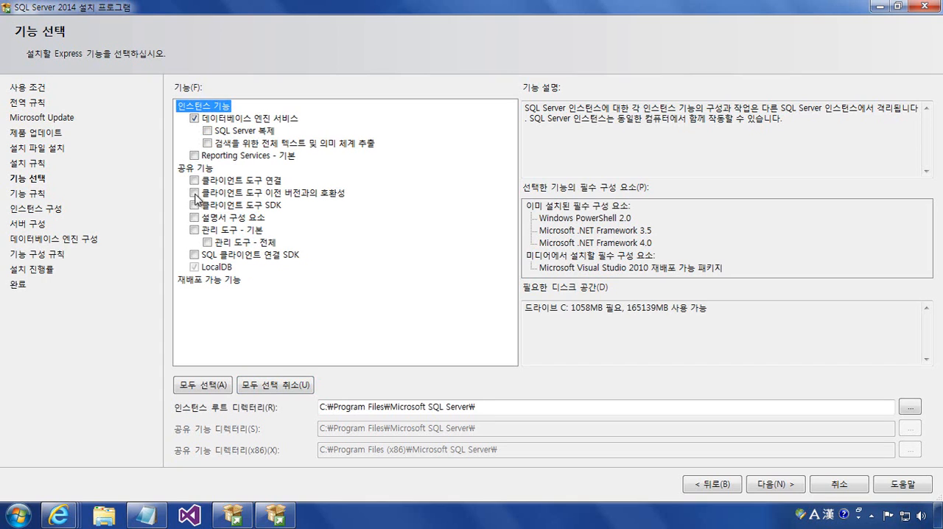
click(195, 232)
click(194, 218)
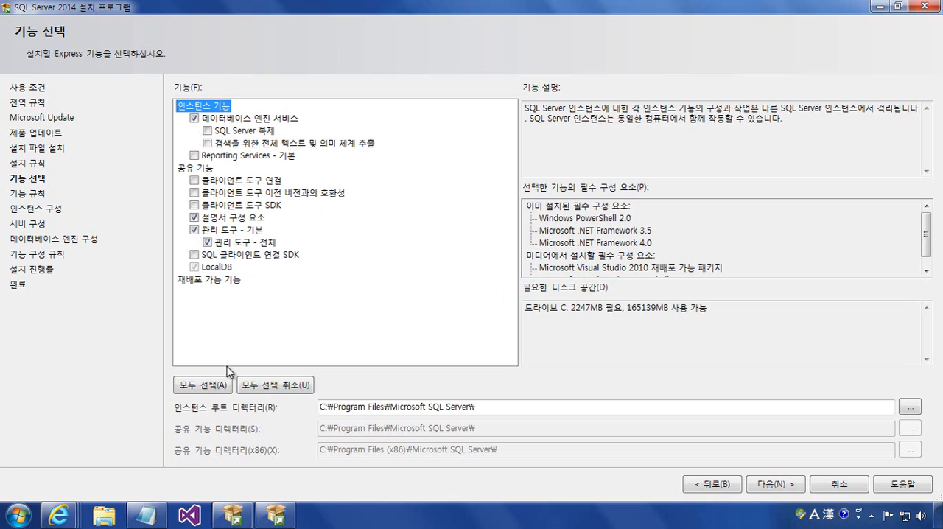
- Select all Express features for installation and continue to the instance configuration
click(206, 386)
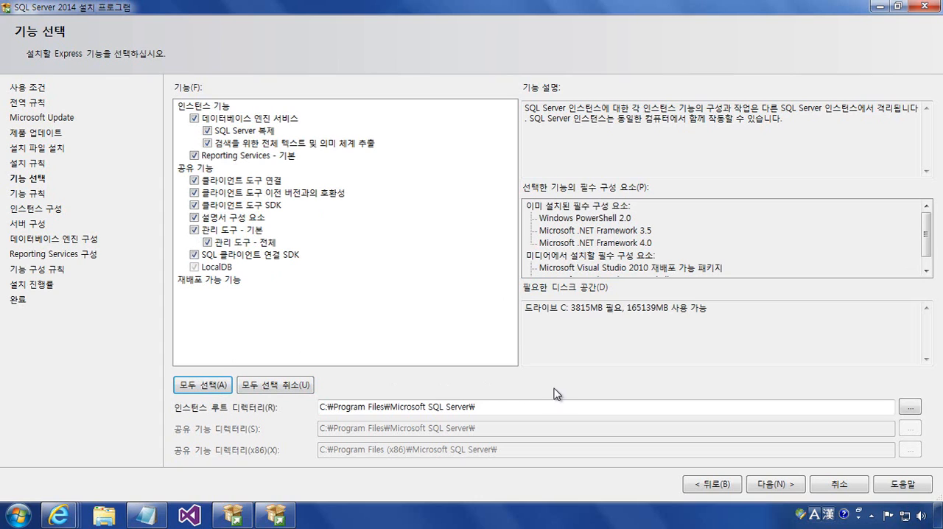
click(776, 487)
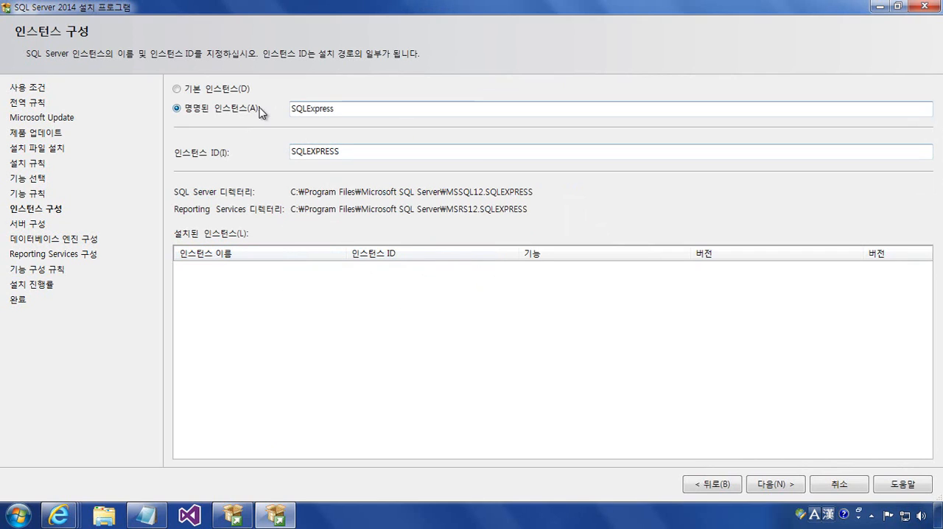
- Keep the named instance SQLExpress and accept the default service accounts and startup types
click(353, 113)
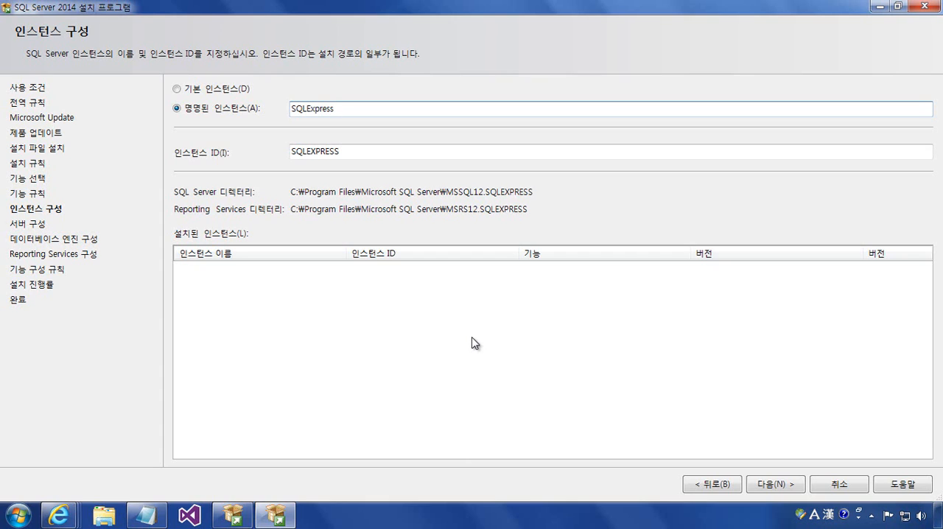
click(785, 486)
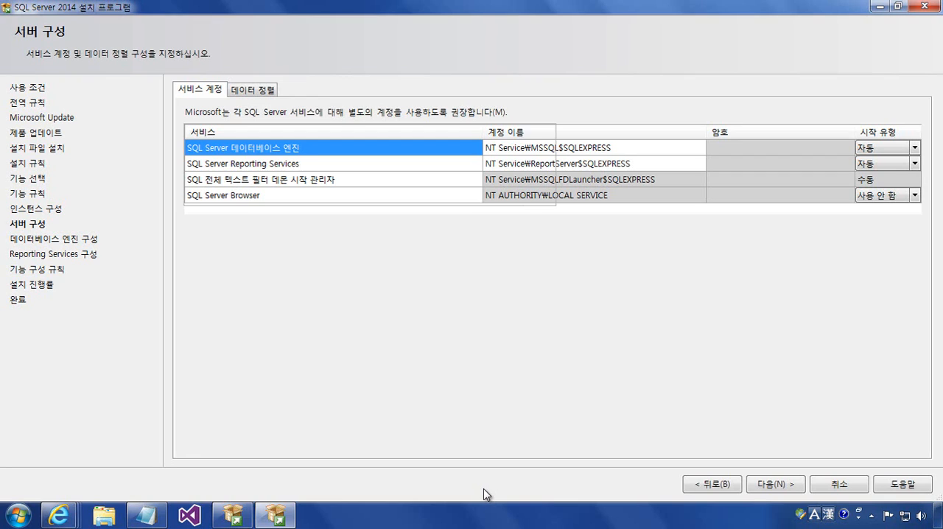
click(773, 485)
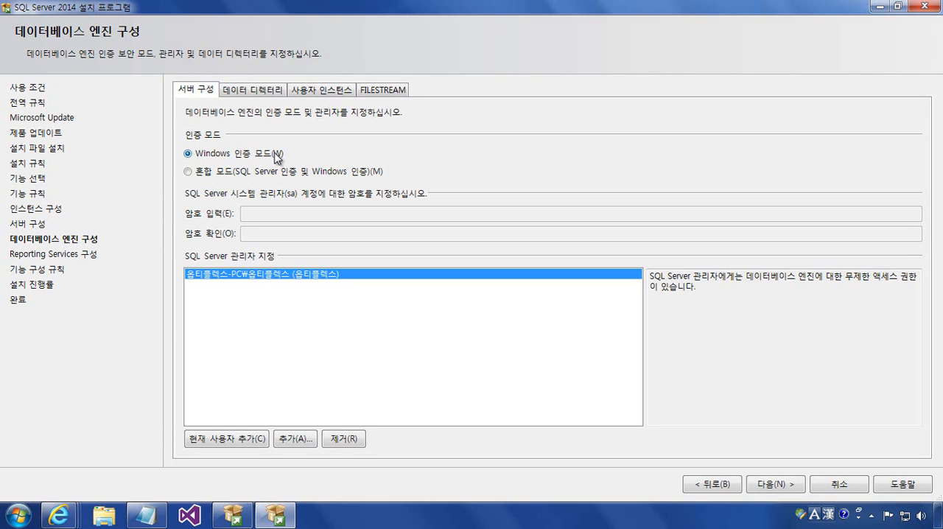
- Try the mixed authentication mode for the database engine and switch back to Windows authentication
click(188, 174)
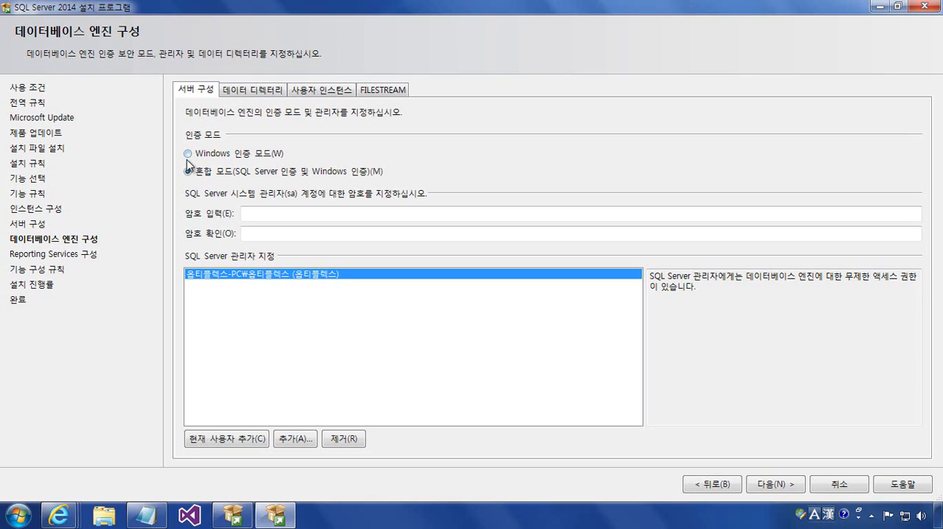
click(188, 155)
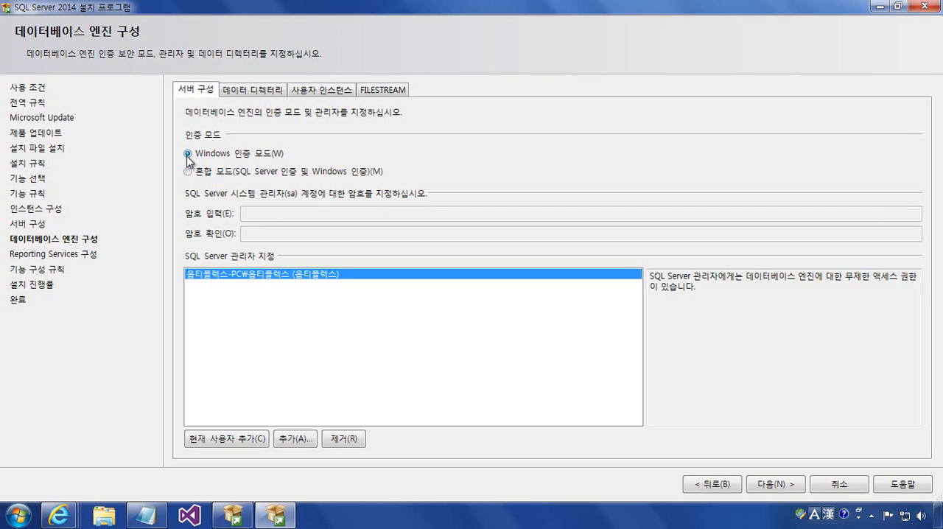
click(188, 172)
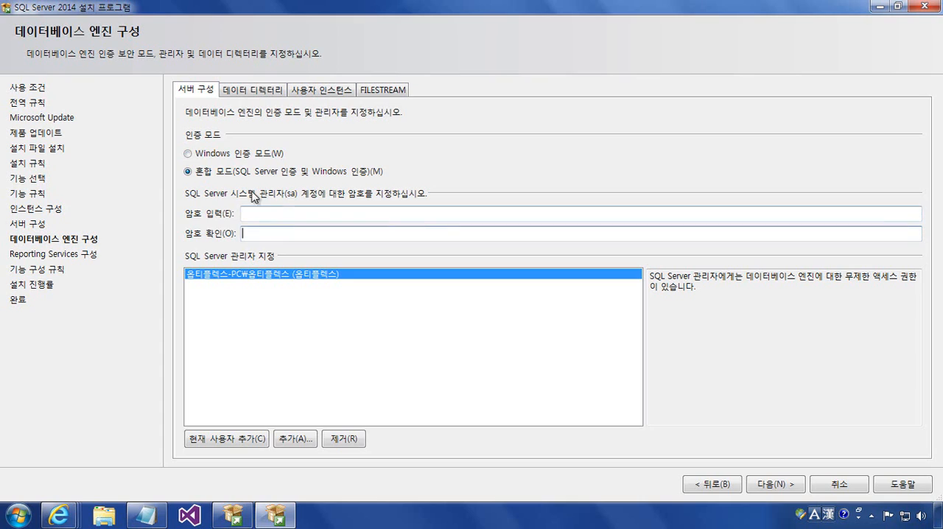
click(190, 154)
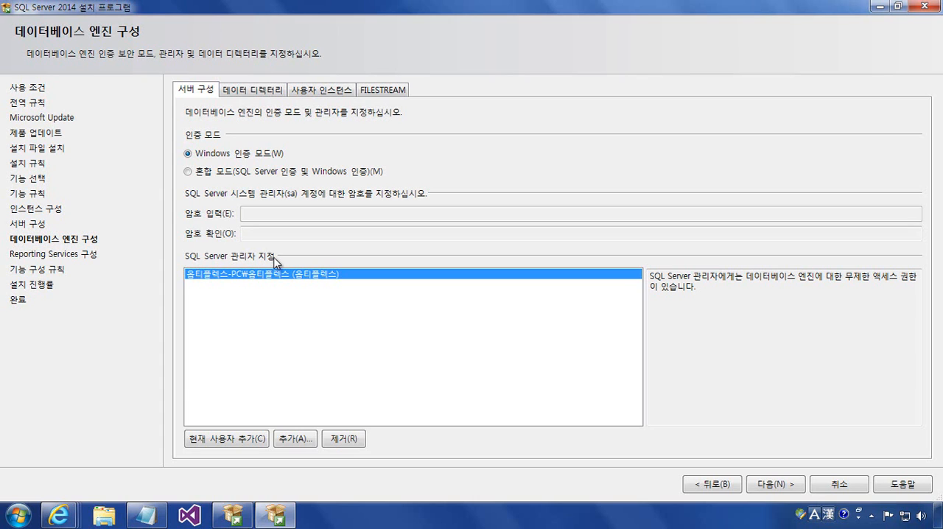
- Add Administrator as a SQL Server administrator and continue past the database engine configuration
click(312, 442)
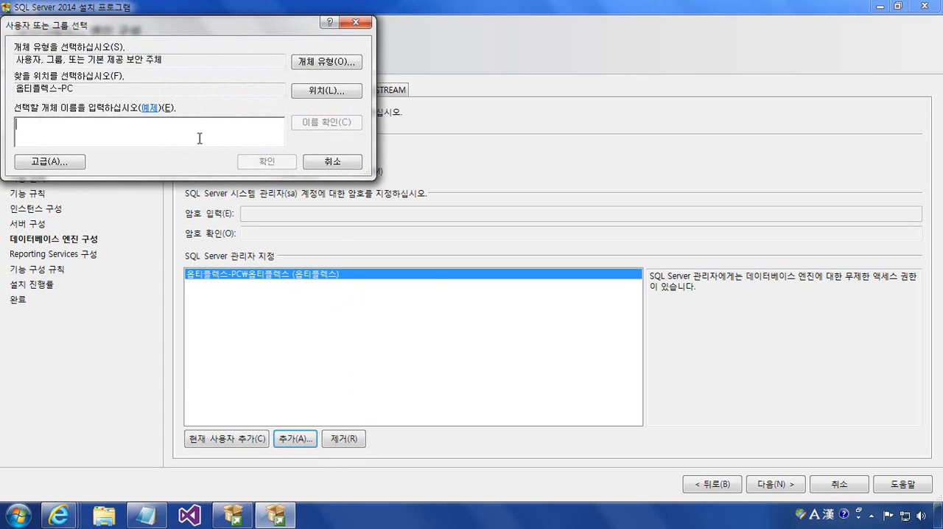
text(Administ)
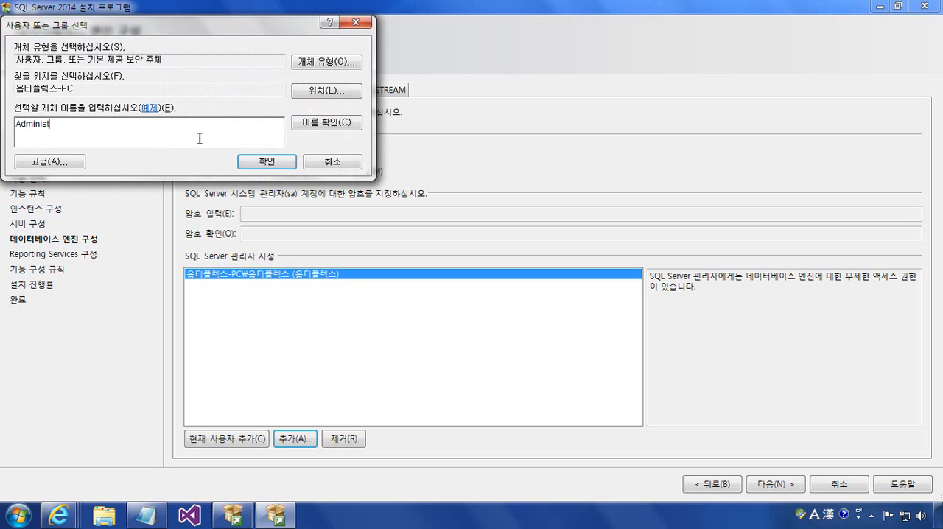
text(rator)
key(Return)
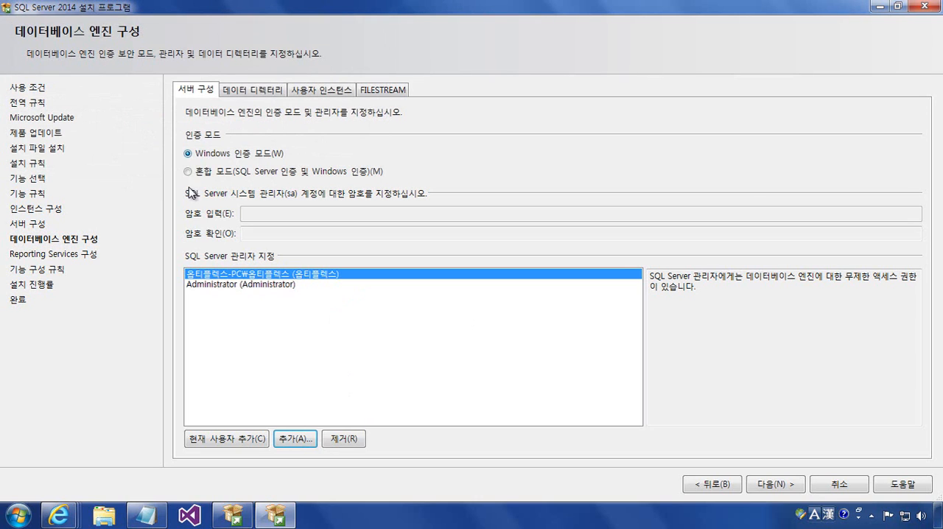
click(254, 286)
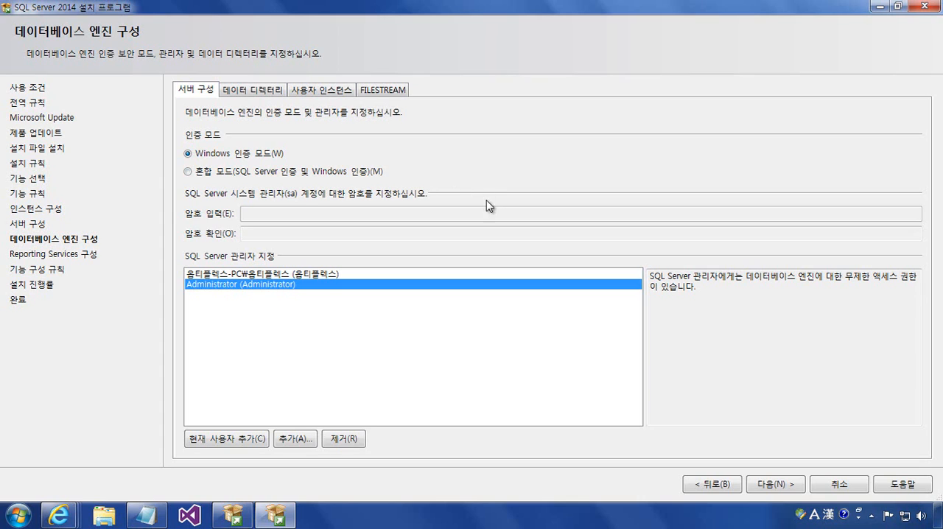
click(783, 490)
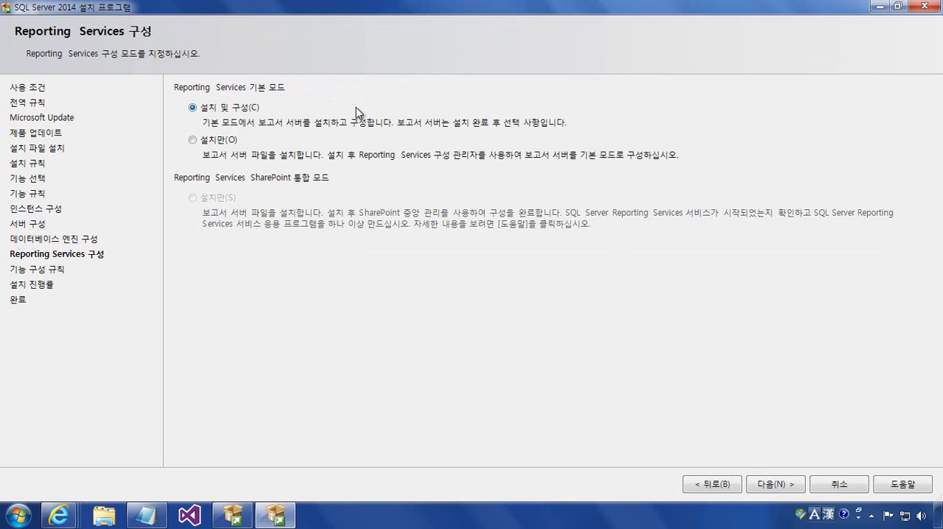
- Set the Reporting Services native mode to 설치만 (install only) and start the installation
click(193, 141)
click(779, 489)
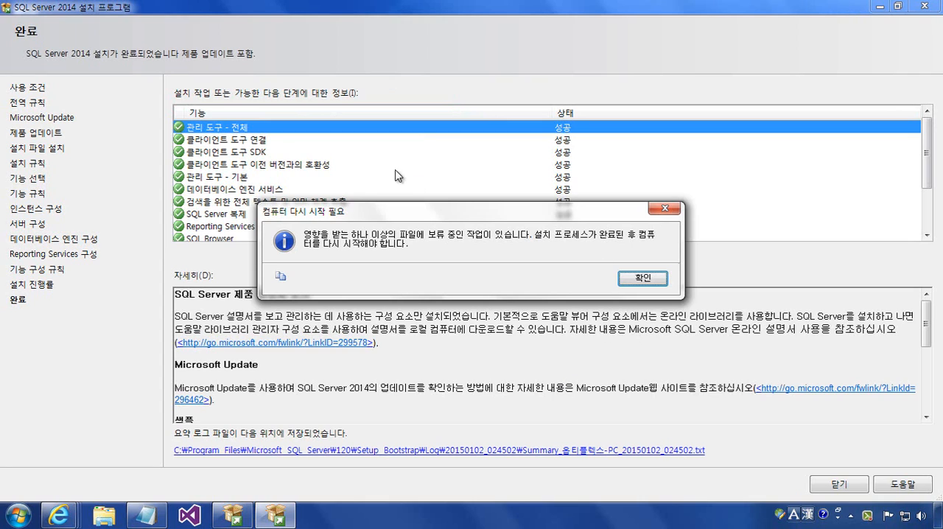
- Dismiss the restart notice, then close the completed setup wizard and the SQL Server installation center
click(633, 280)
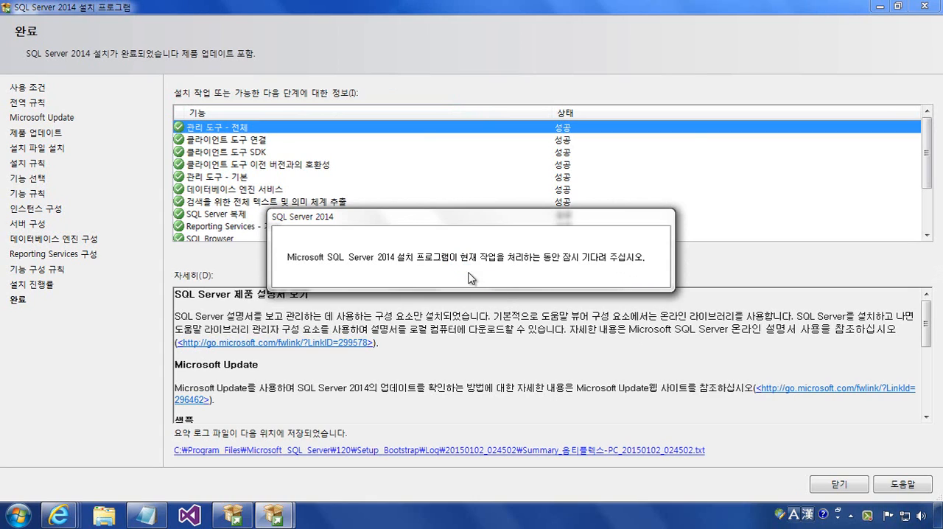
click(818, 485)
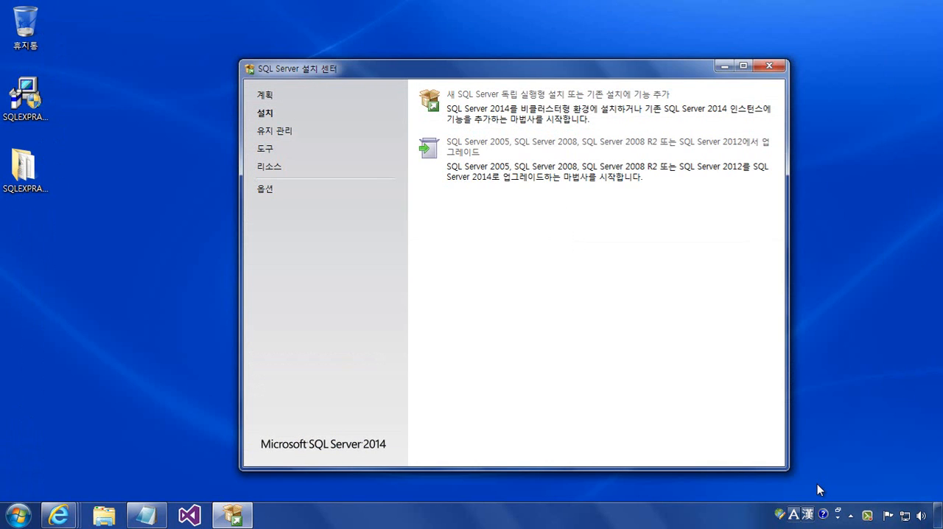
click(780, 67)
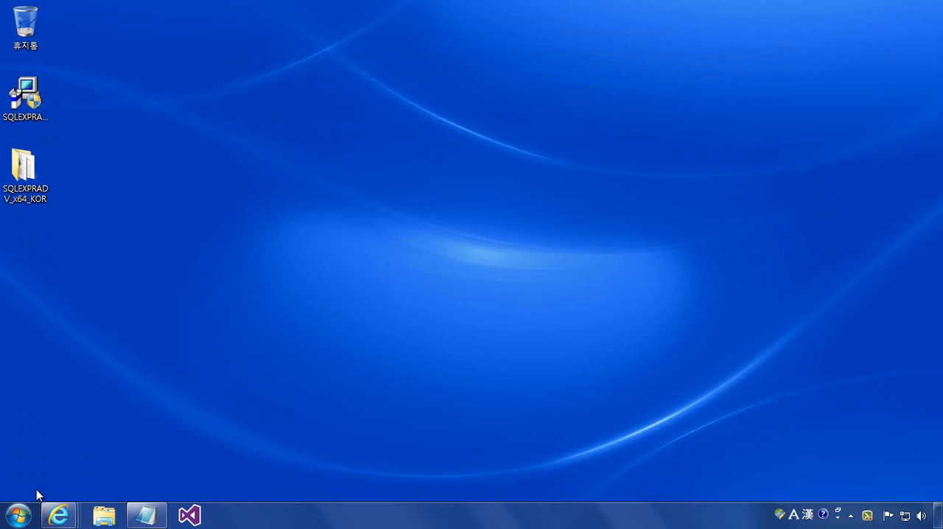
- Launch SQL Server 2014 Management Studio from the Microsoft SQL Server 2014 program group
click(20, 514)
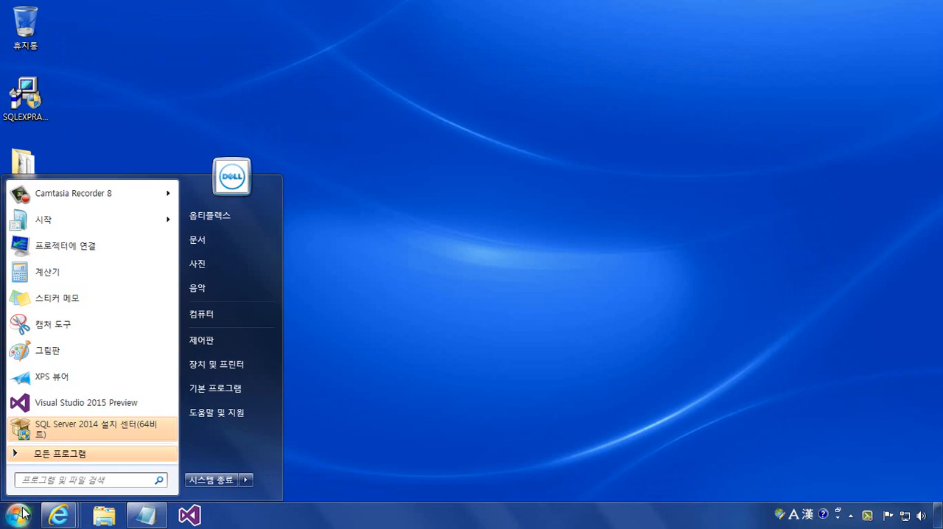
click(99, 456)
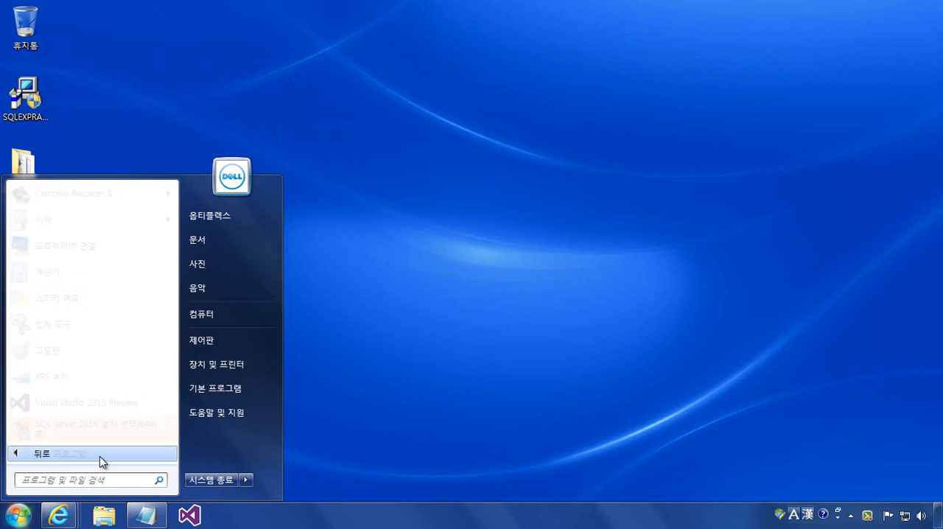
scroll(165, 361, down, 5)
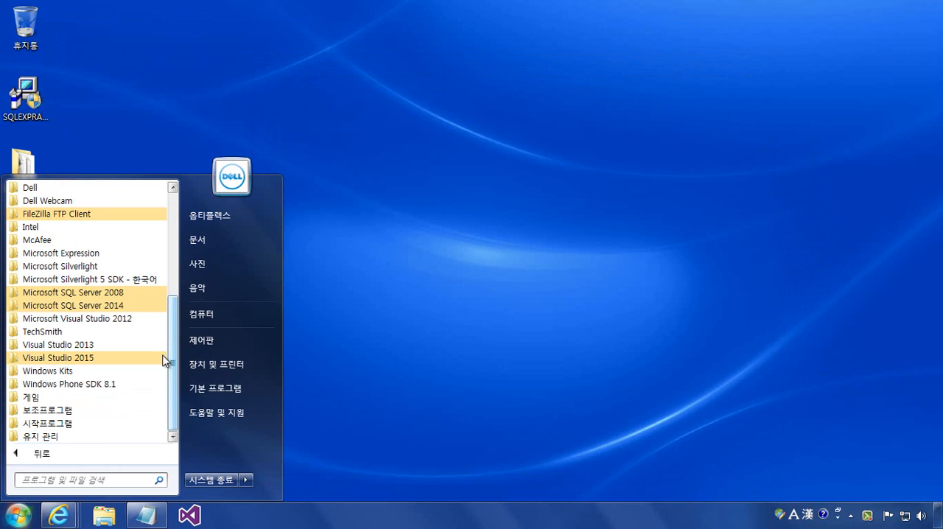
click(131, 306)
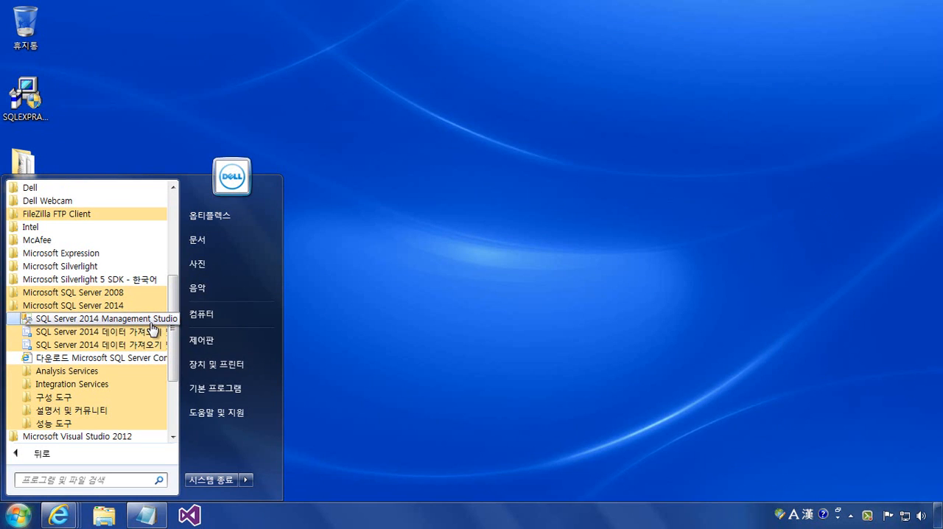
click(152, 324)
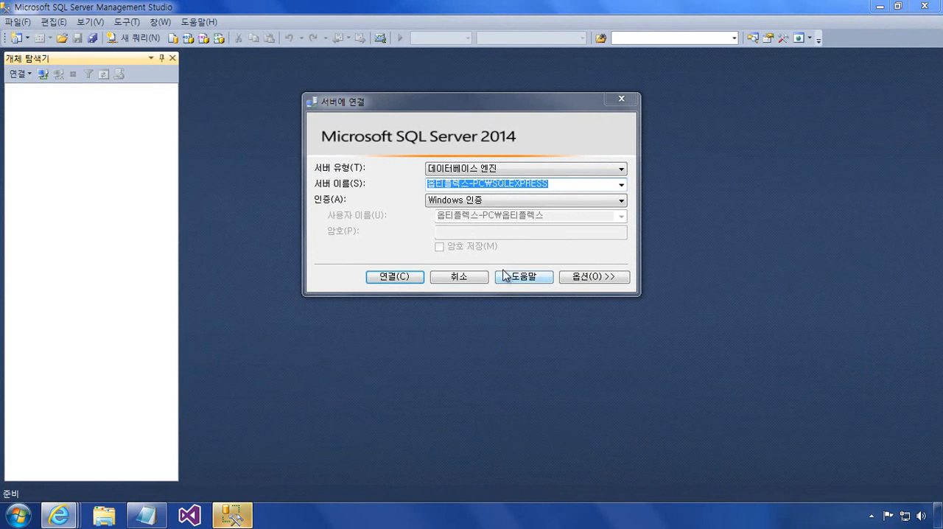
- Replace the computer name in the connection's server name with a dot, giving .\SQLEXPRESS
click(571, 187)
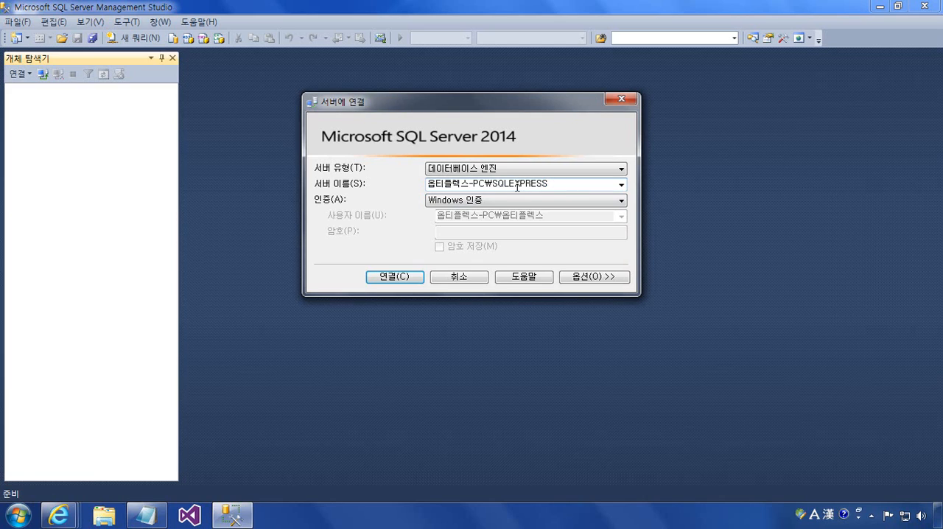
drag(485, 184, 396, 186)
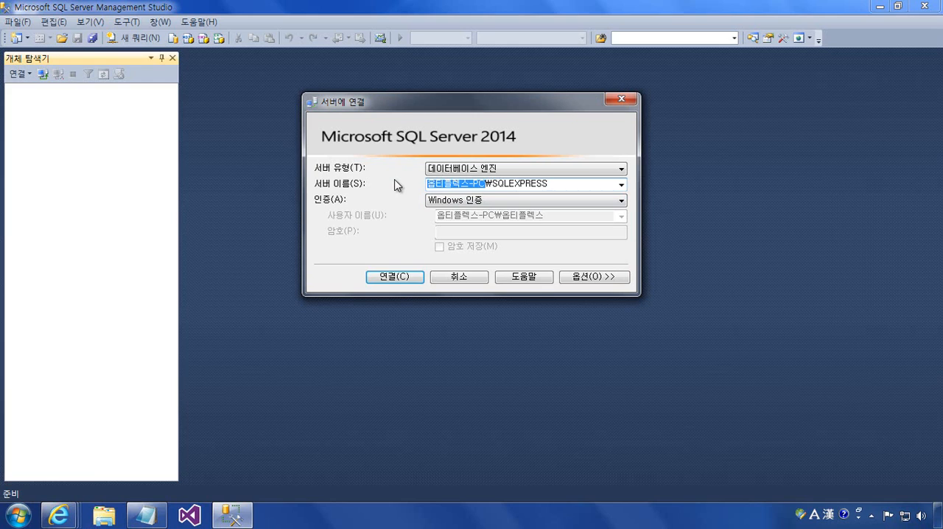
text(.)
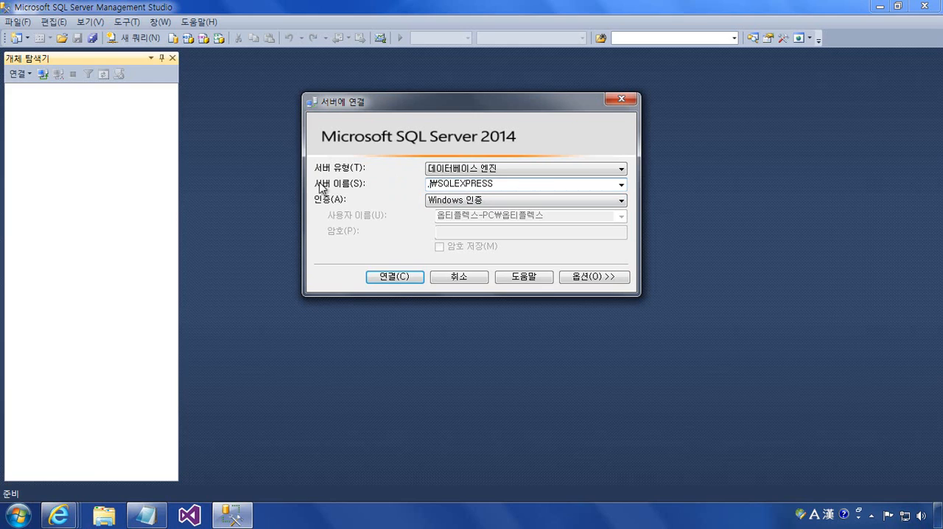
- Connect to .\SQLEXPRESS using Windows 인증 (Windows authentication), closing the feature improvement notice
click(549, 188)
key(Tab)
click(622, 201)
click(624, 202)
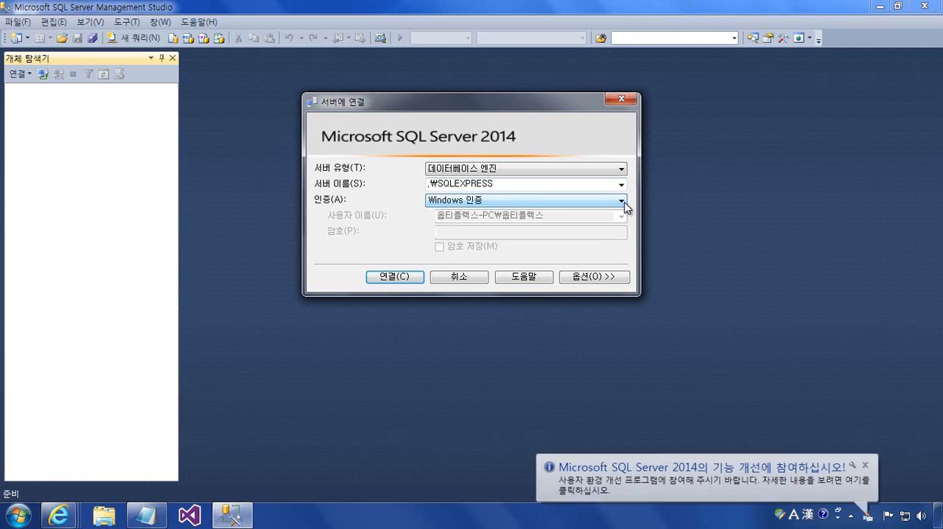
click(866, 467)
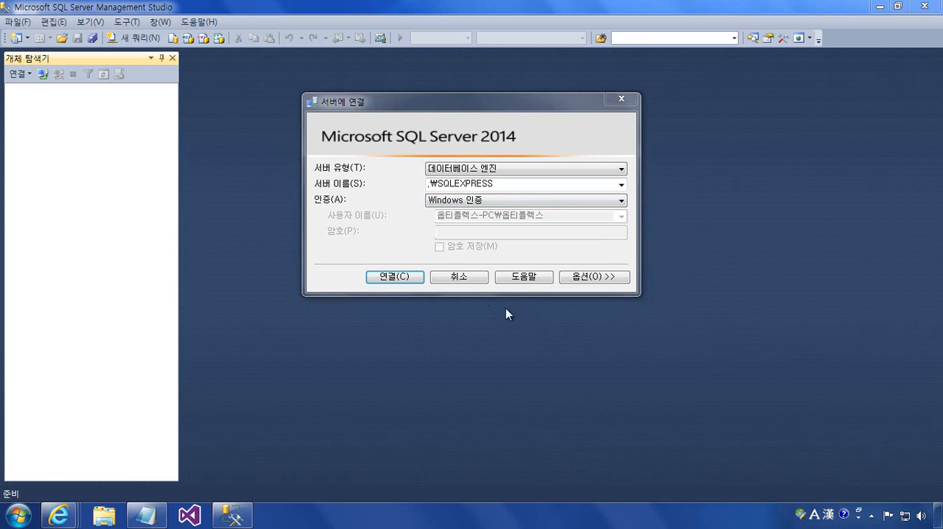
click(395, 277)
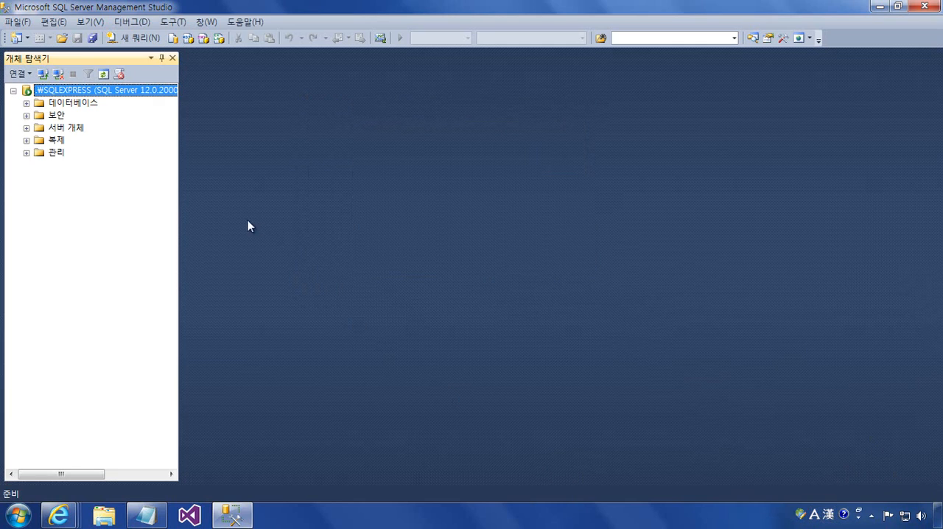
- Widen the object explorer, expand the system databases and the security logins, and select the sa login
drag(179, 229, 382, 220)
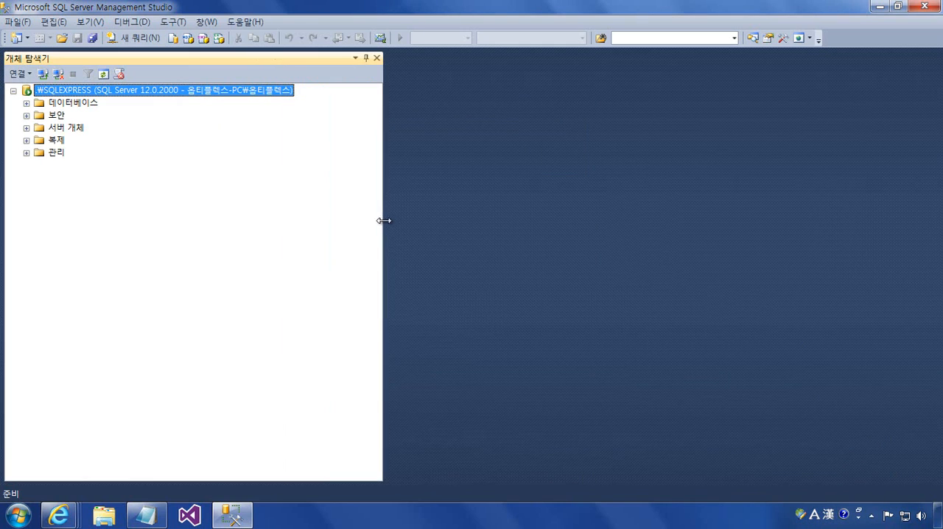
click(27, 103)
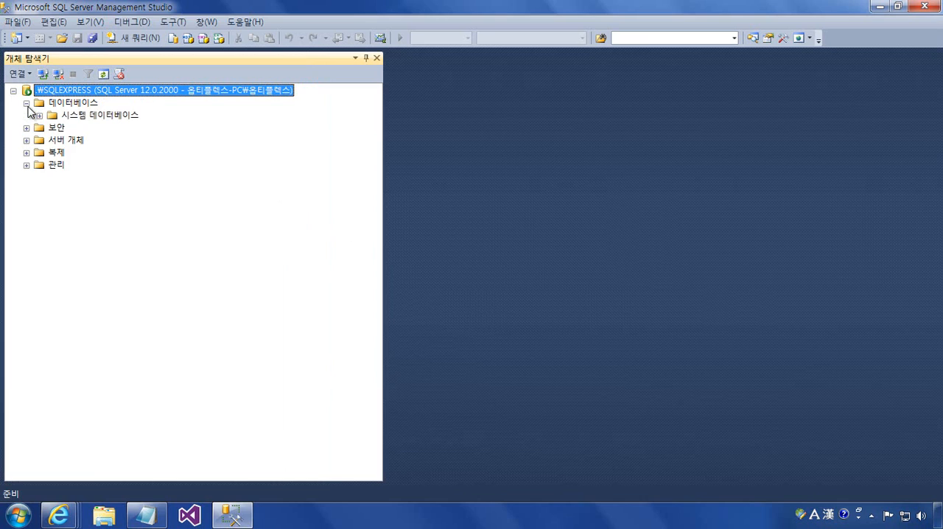
click(39, 116)
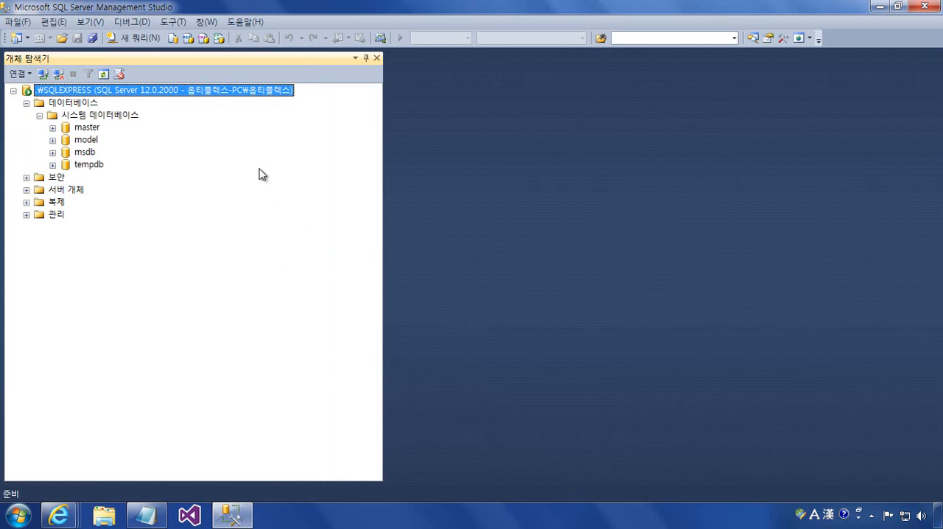
click(27, 179)
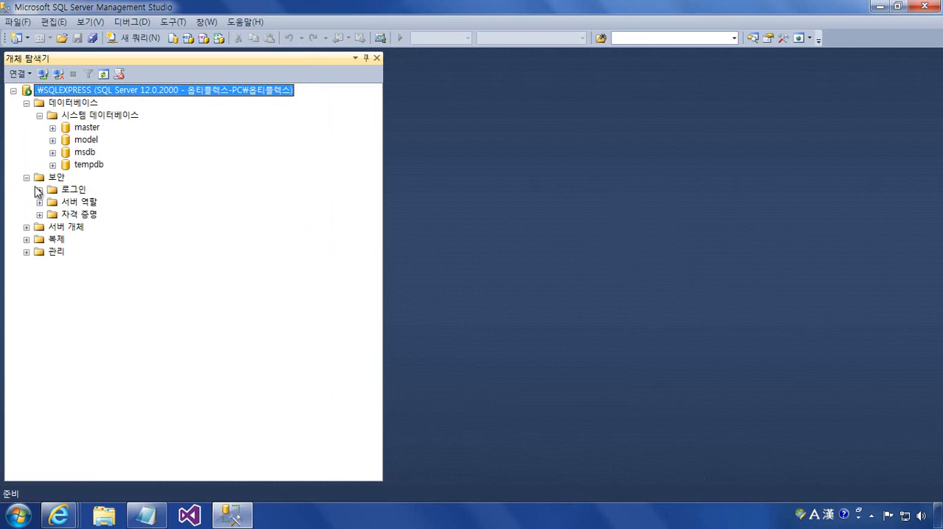
click(39, 190)
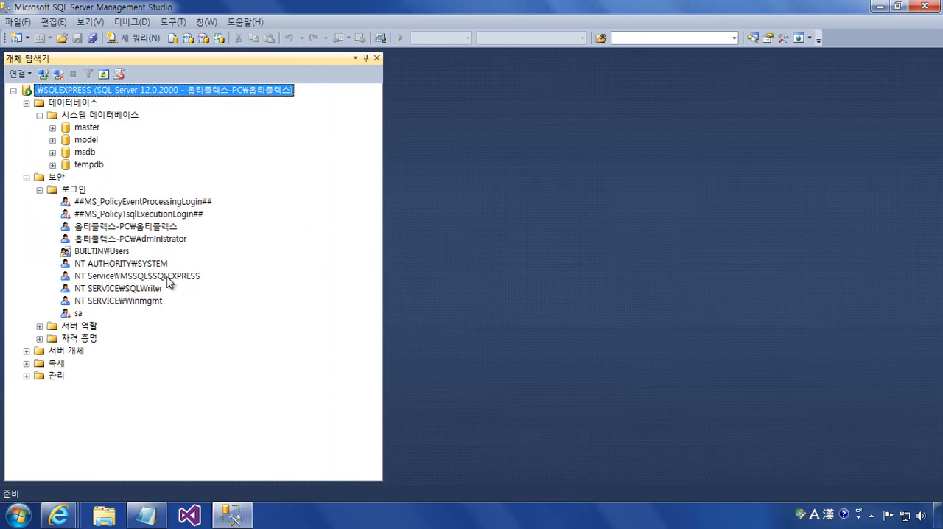
click(76, 314)
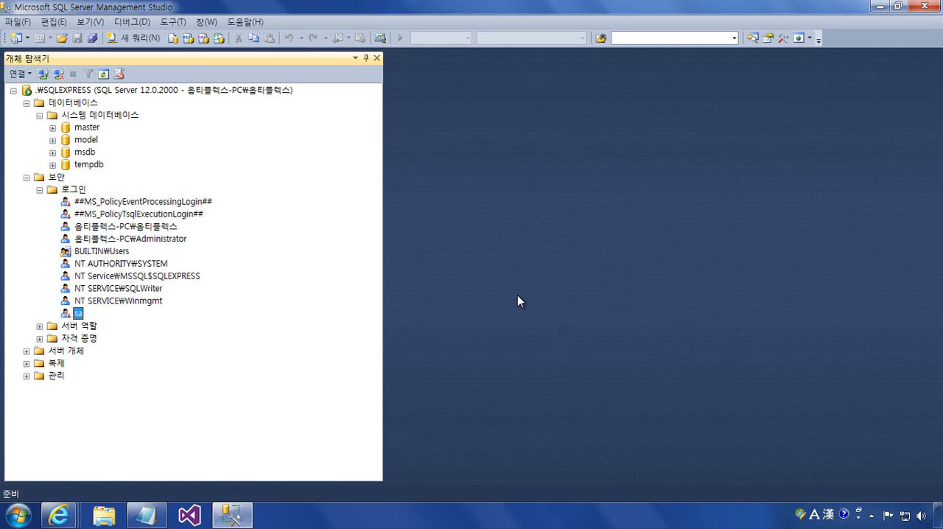
- Close Management Studio, switch to the Notepad note holding the download link, and reposition its window on the desktop
click(898, 5)
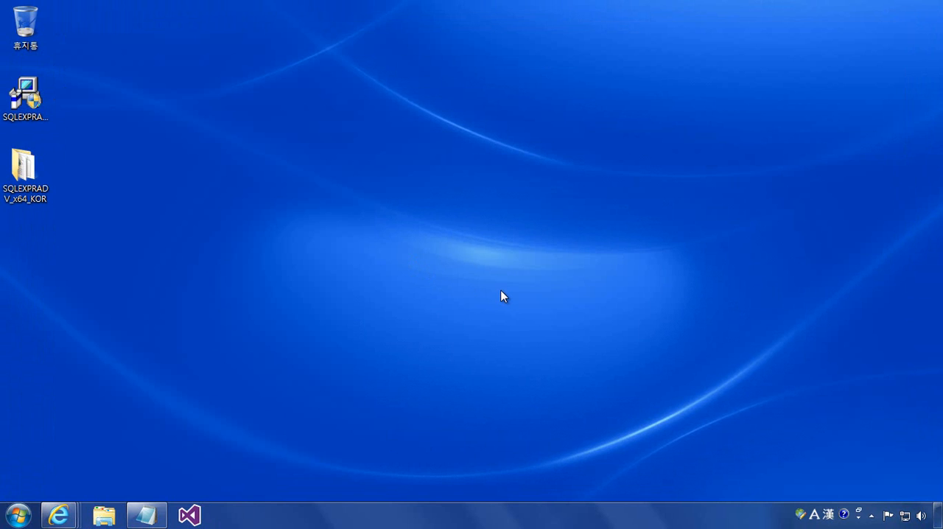
click(163, 514)
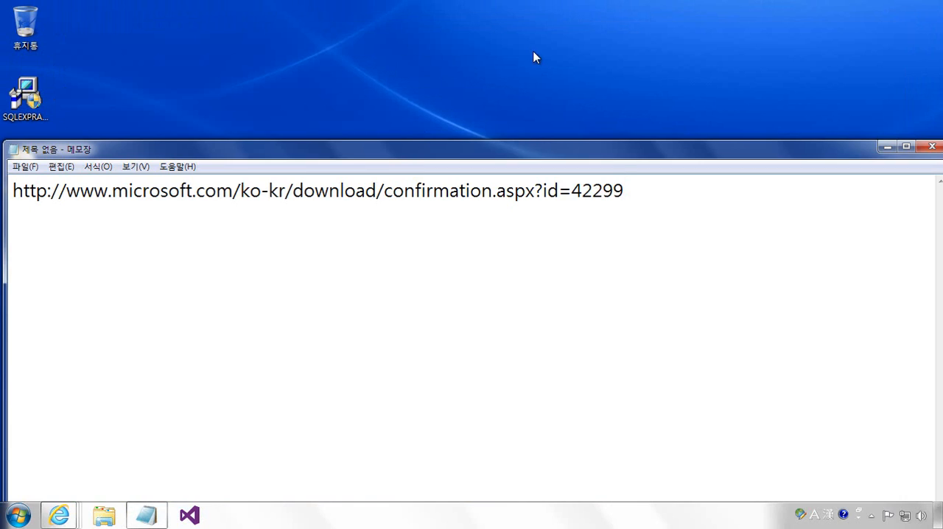
drag(457, 154, 551, 172)
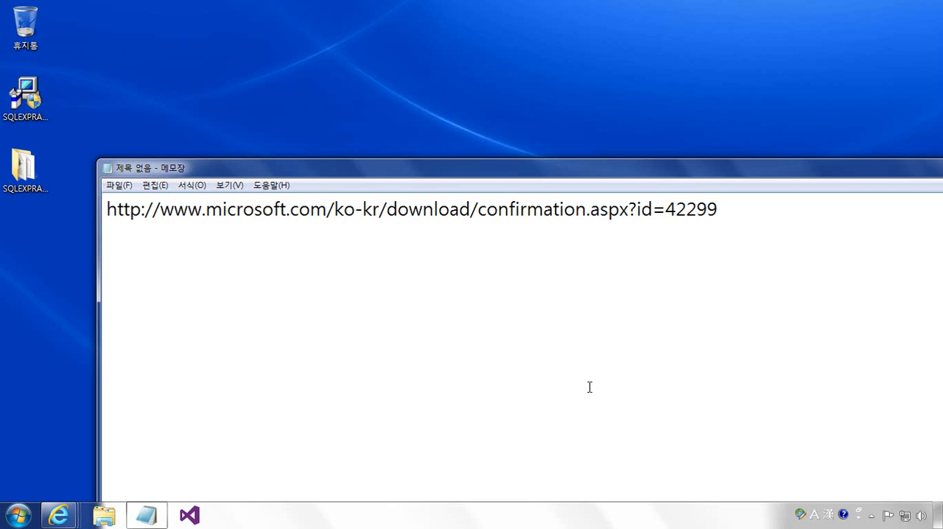
- Insert the heading "SQL Server 2014 Express 다운로드 및 설치" above the download link, separated by a blank line
key(Home)
key(Return)
key(Return)
key(Up)
key(Up)
text(S)
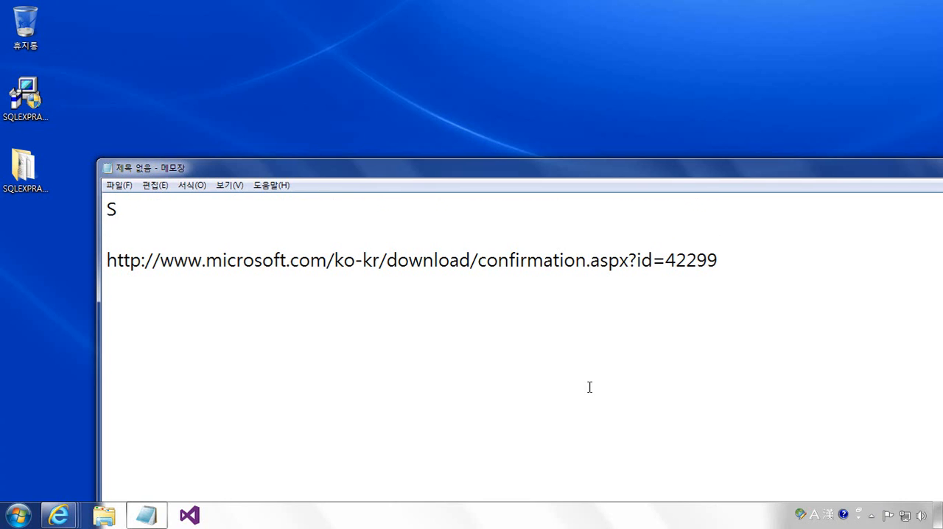
text(QL Serve)
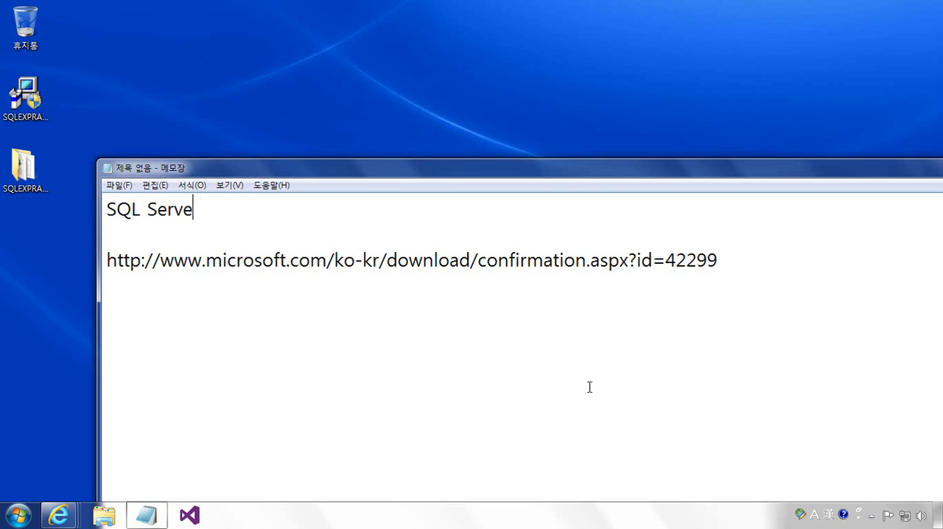
text(r 2014 E)
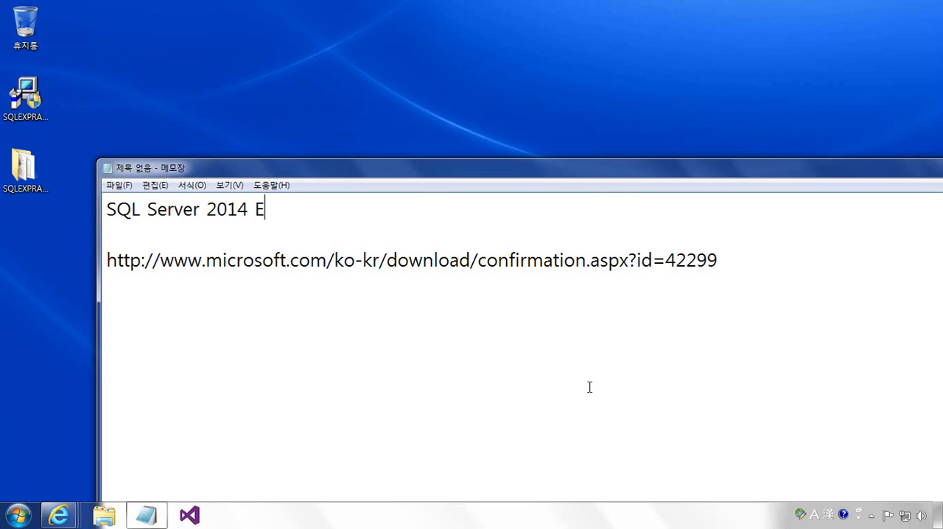
text(xpress)
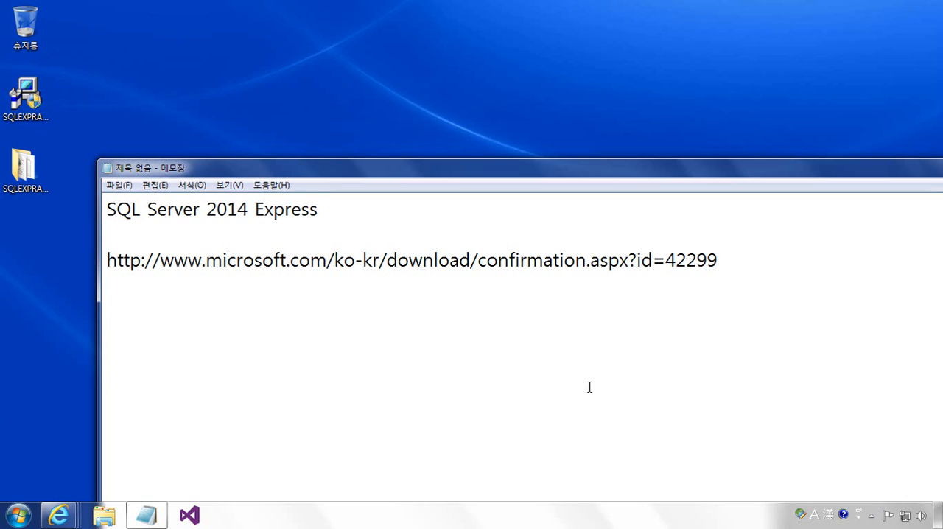
text( 다운)
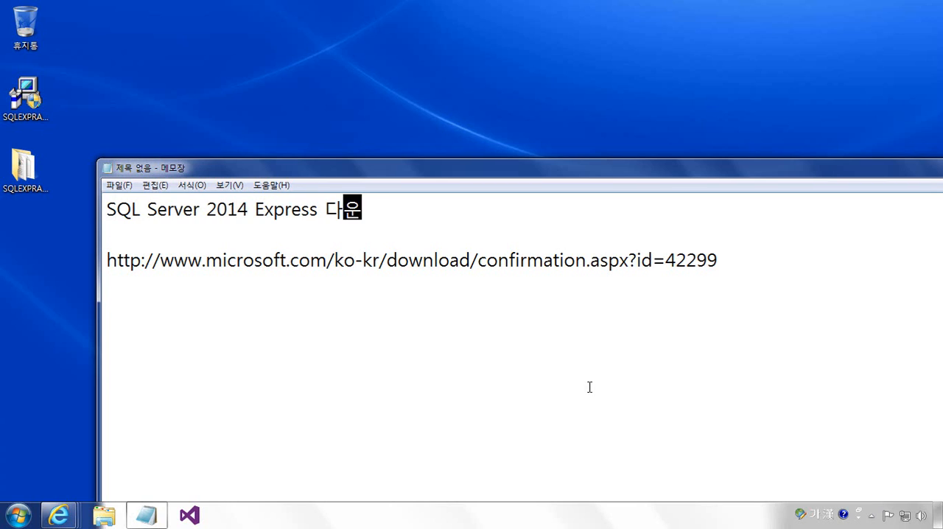
text(로드 및 설치)
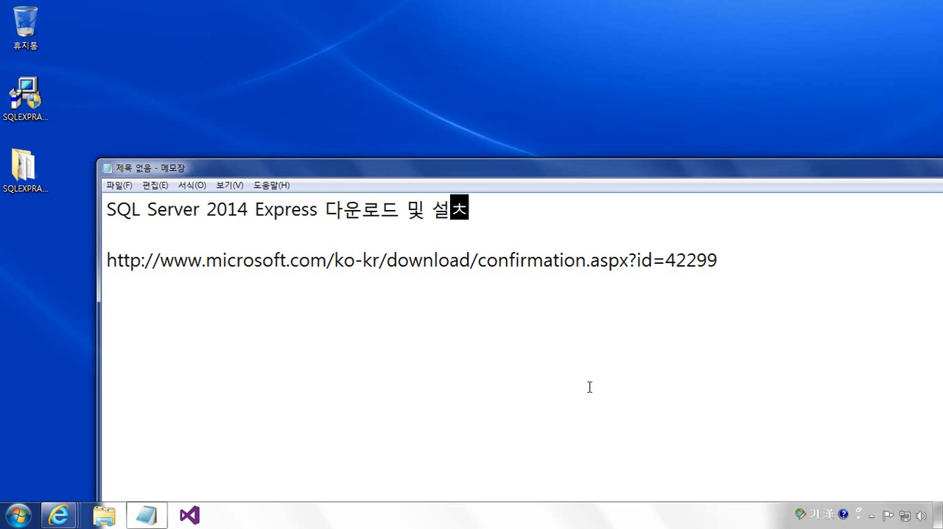
- Start a new line below the download link, leaving one blank line in between
key(Down)
key(Down)
key(End)
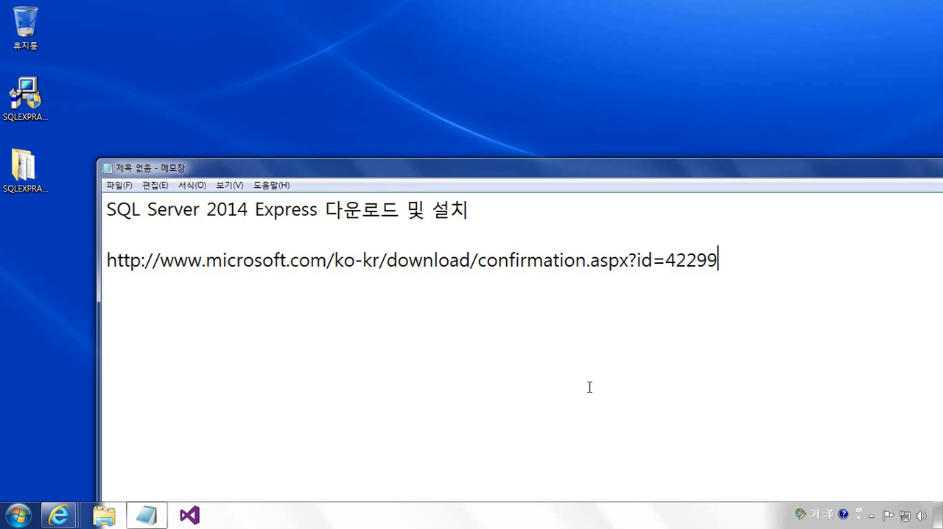
key(Return)
key(Return)
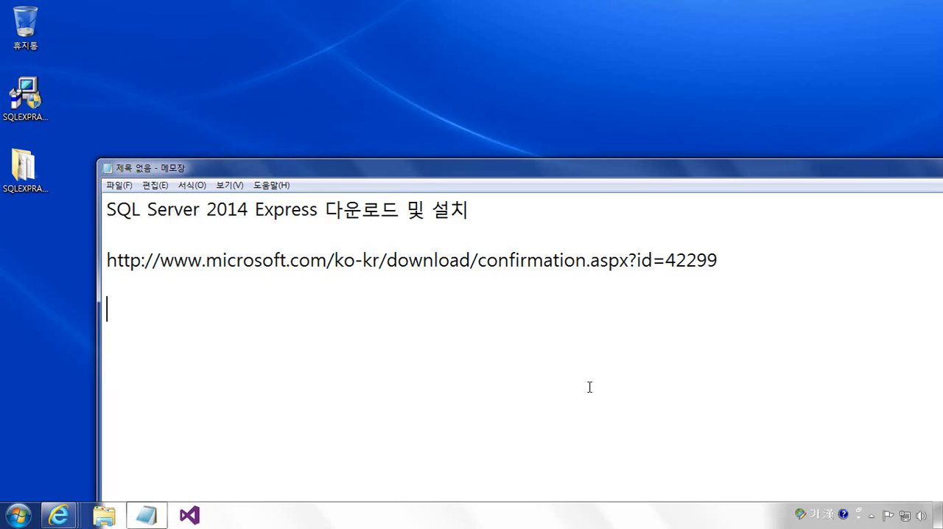